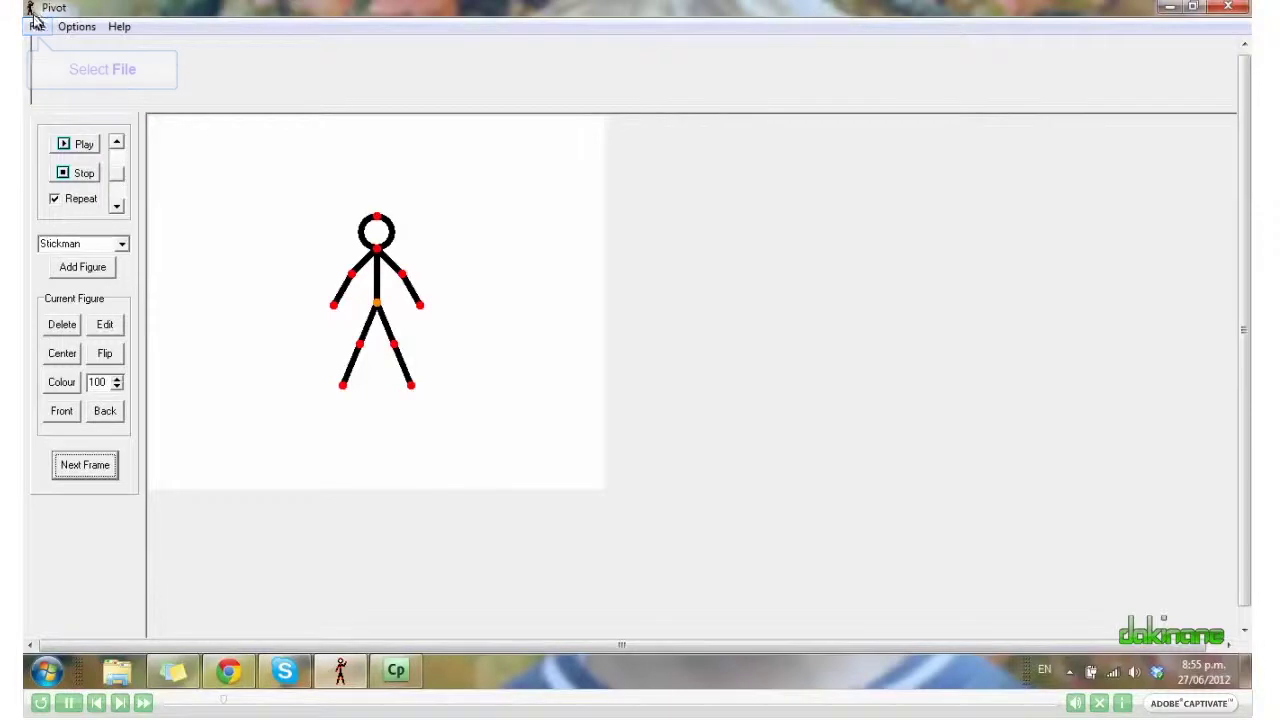
# Load the JPEG photo IMG_1805 (Small).JPG from the Desktop as the canvas background
pyautogui.click(36, 28)
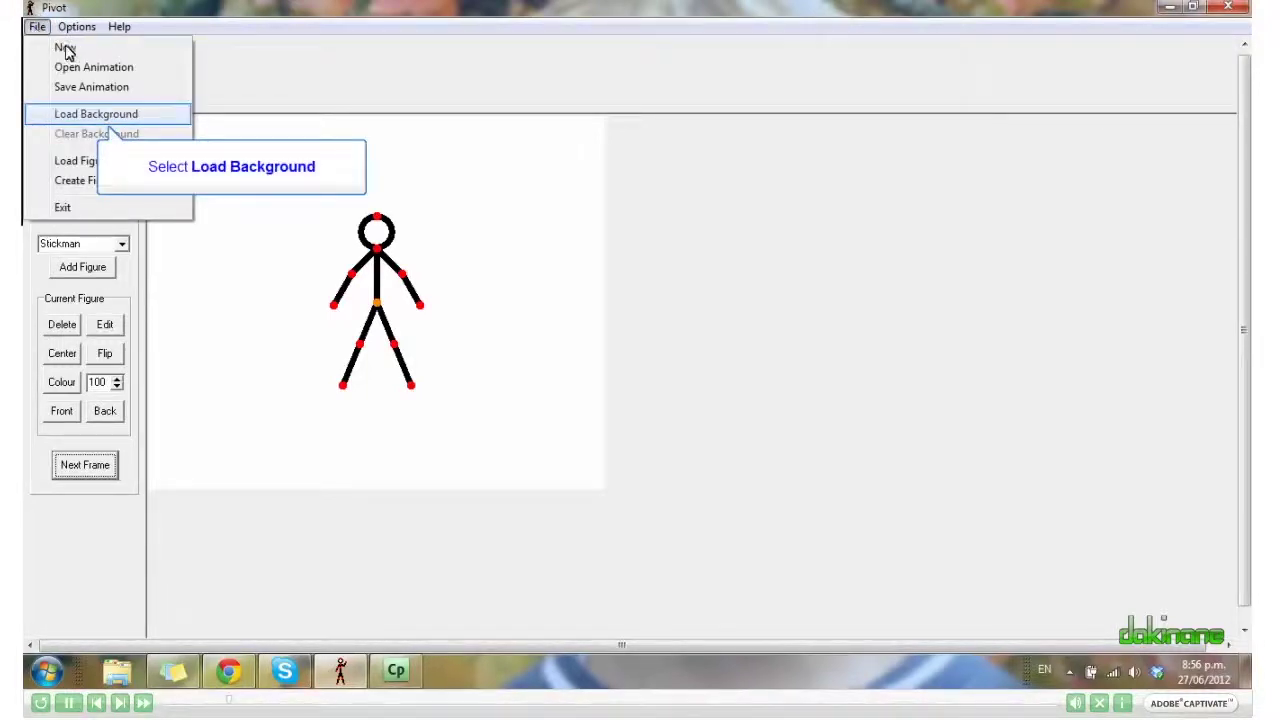
pyautogui.click(82, 114)
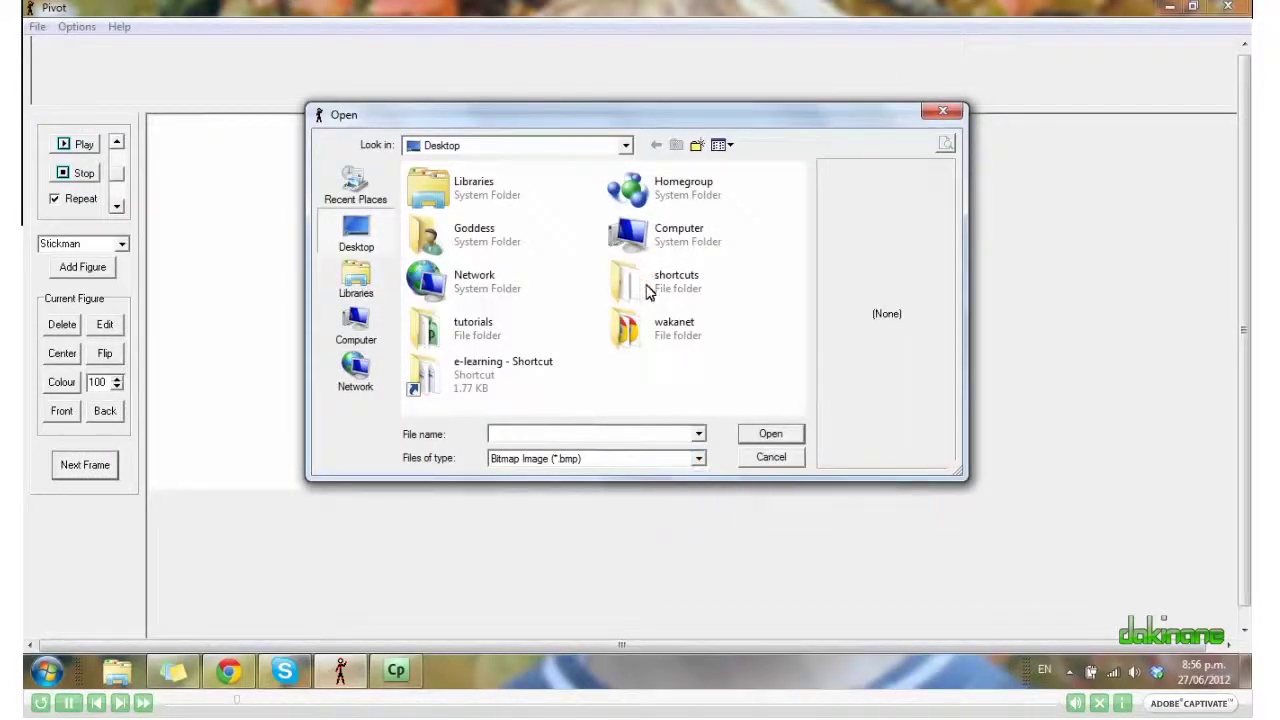
pyautogui.click(698, 459)
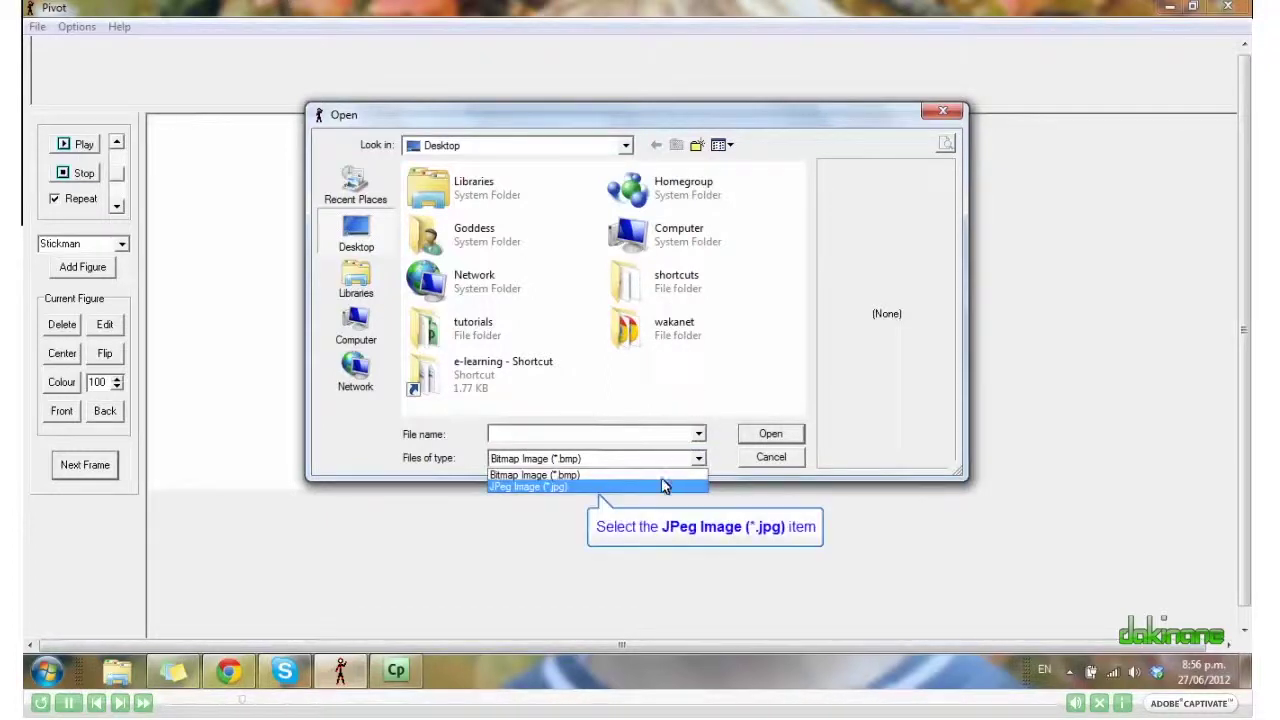
pyautogui.click(664, 486)
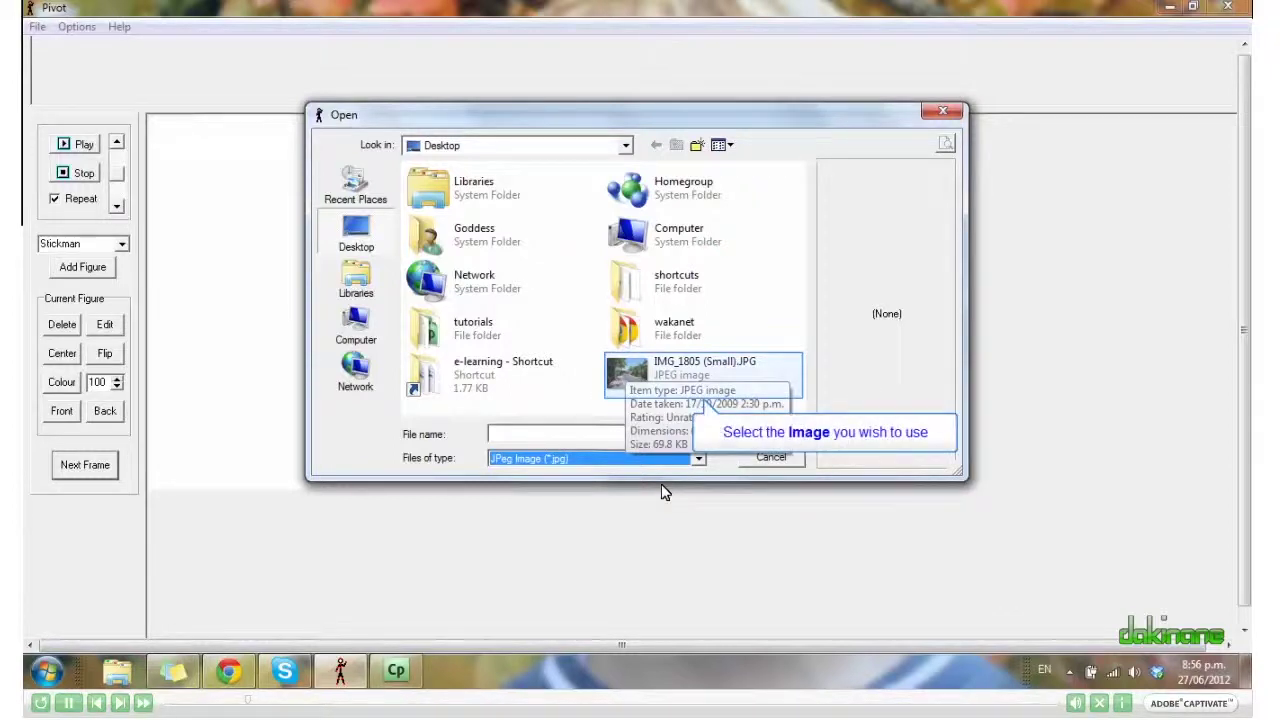
pyautogui.click(628, 373)
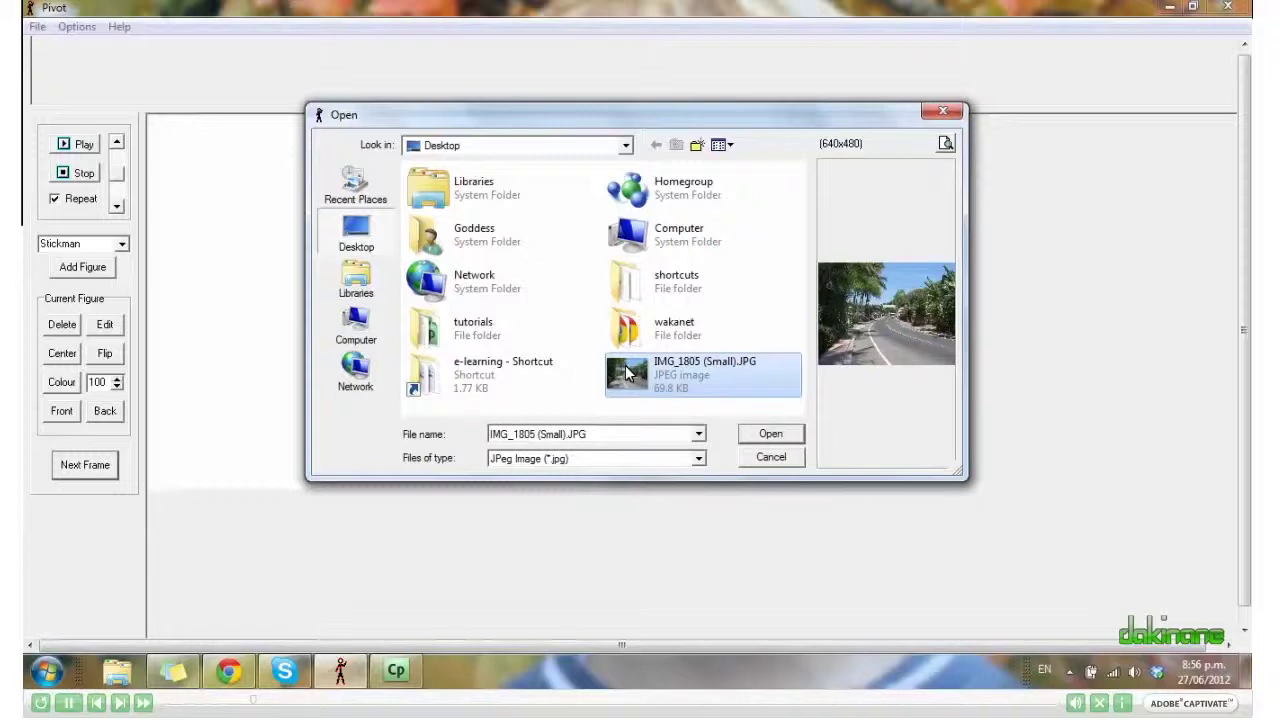
pyautogui.click(769, 434)
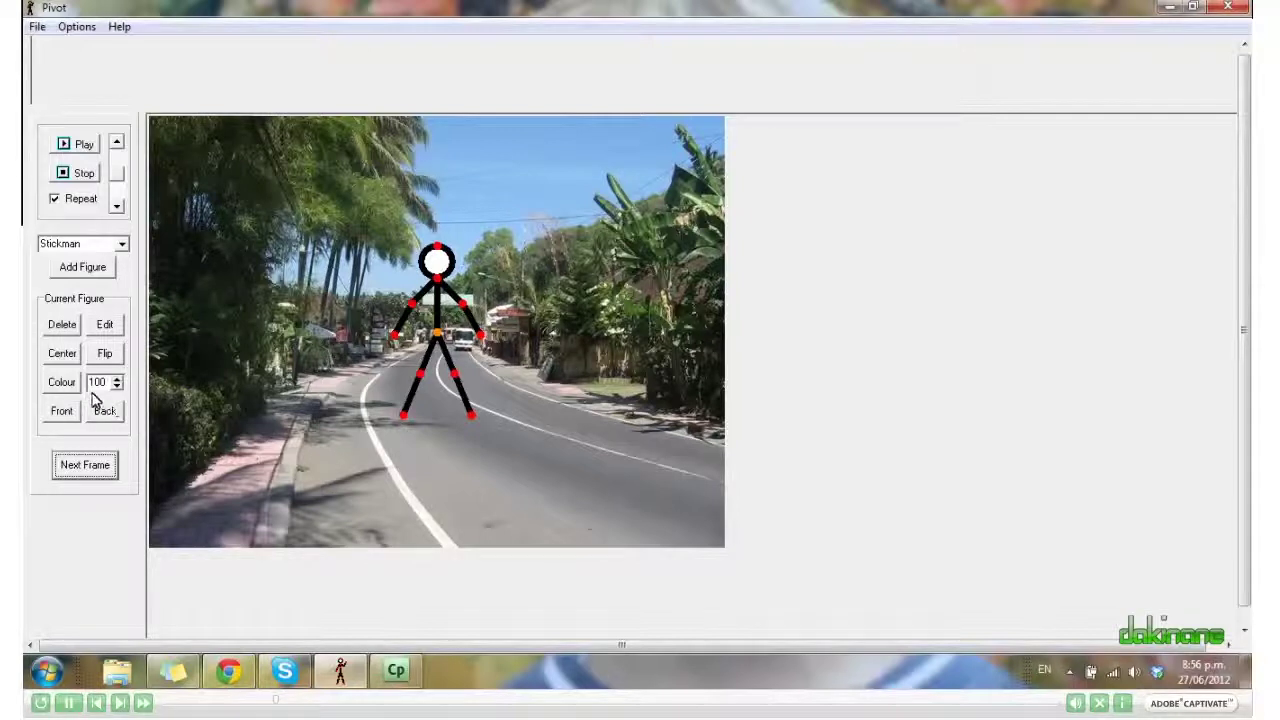
# Set the stickman's size to 50 and drag him slightly left onto the distant road
pyautogui.press('Tab')
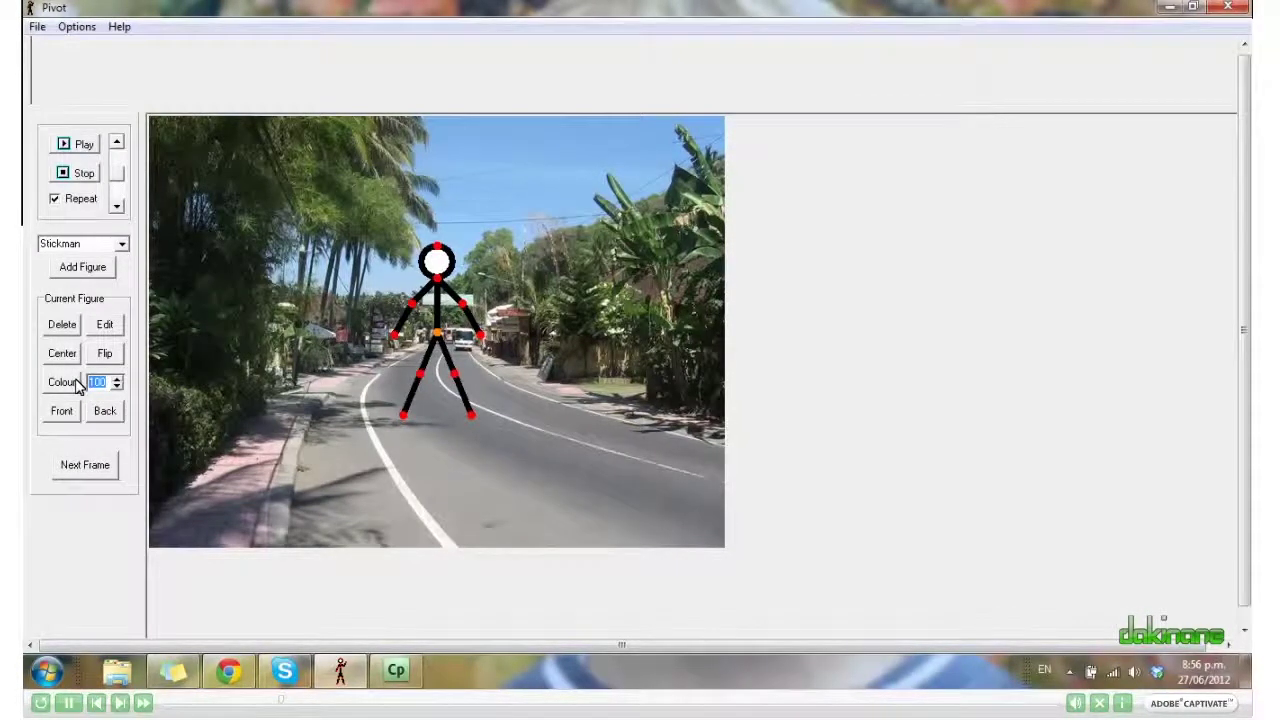
pyautogui.write('50')
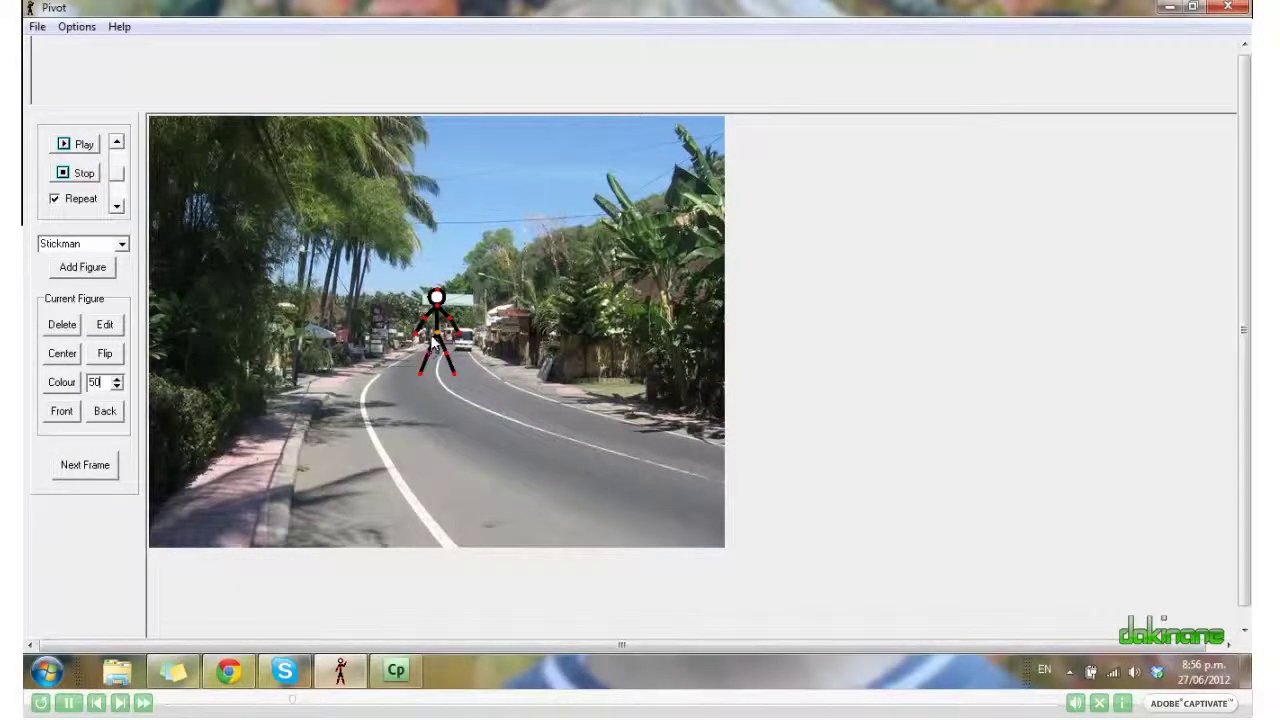
pyautogui.moveTo(432, 342); pyautogui.dragTo(409, 340)
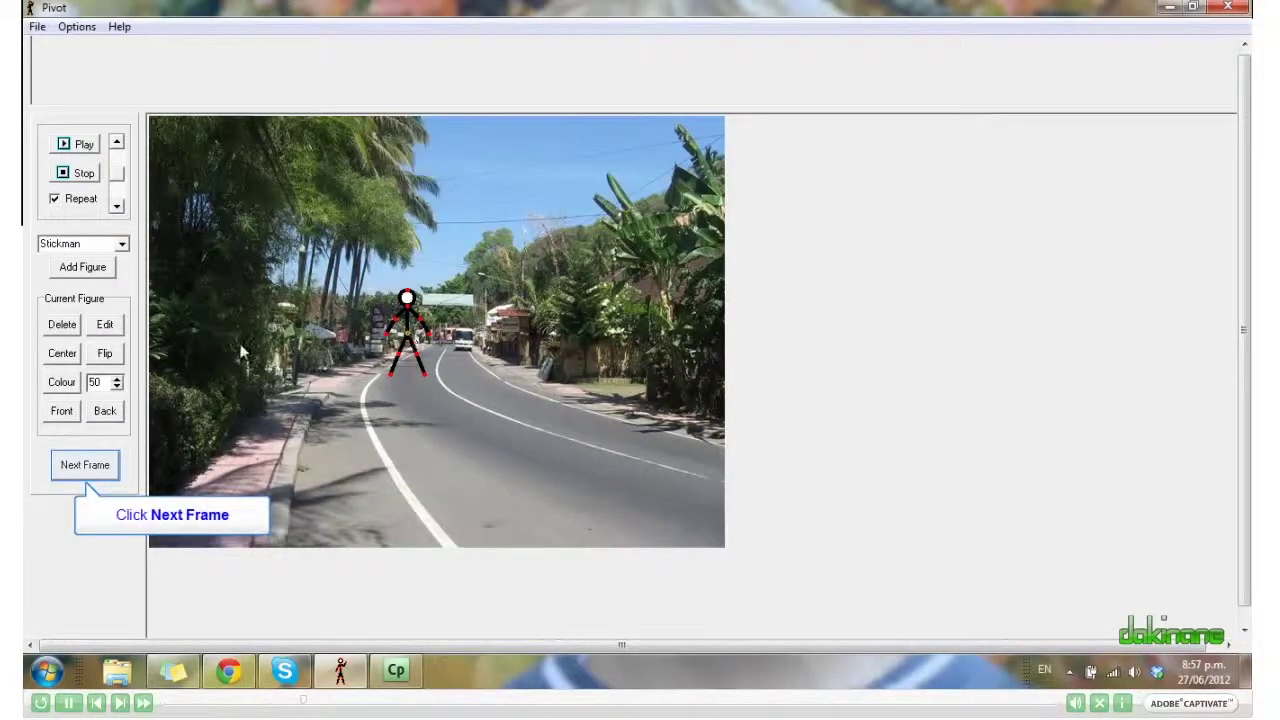
# Store the first frame, nudge the stickman down the road, resize him to 60, and store the second frame
pyautogui.click(84, 467)
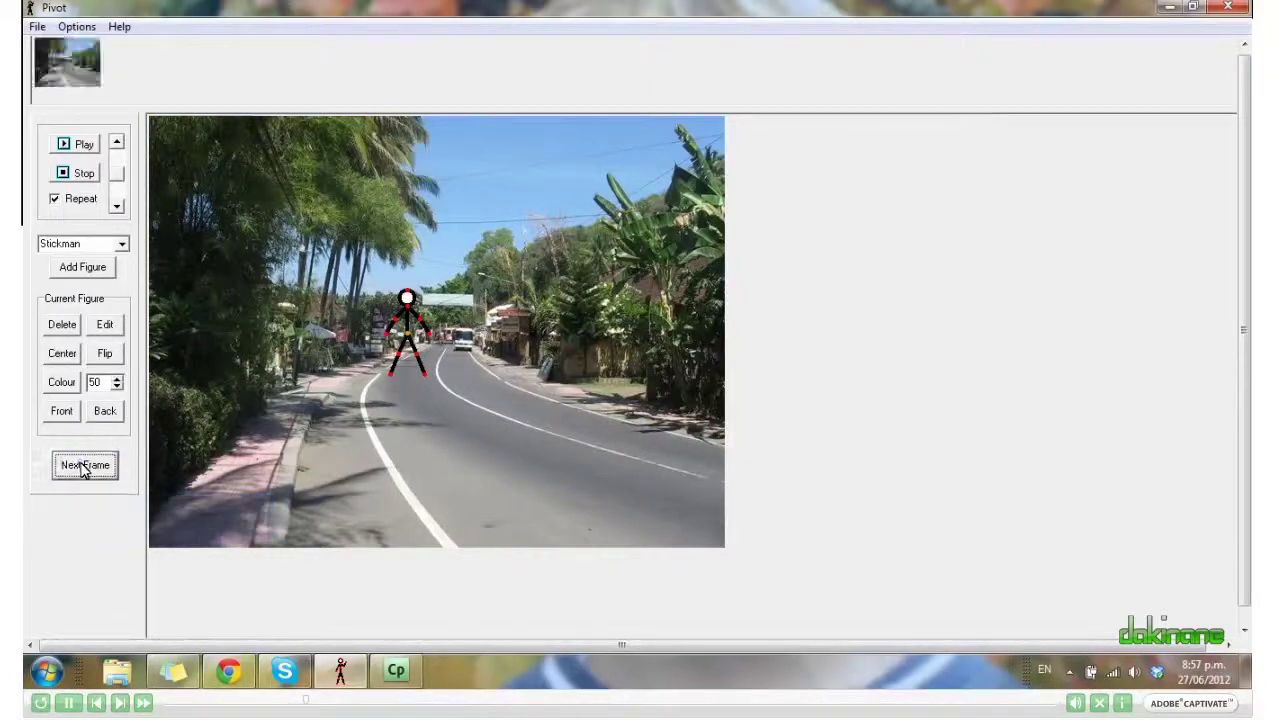
pyautogui.moveTo(407, 334); pyautogui.dragTo(415, 348)
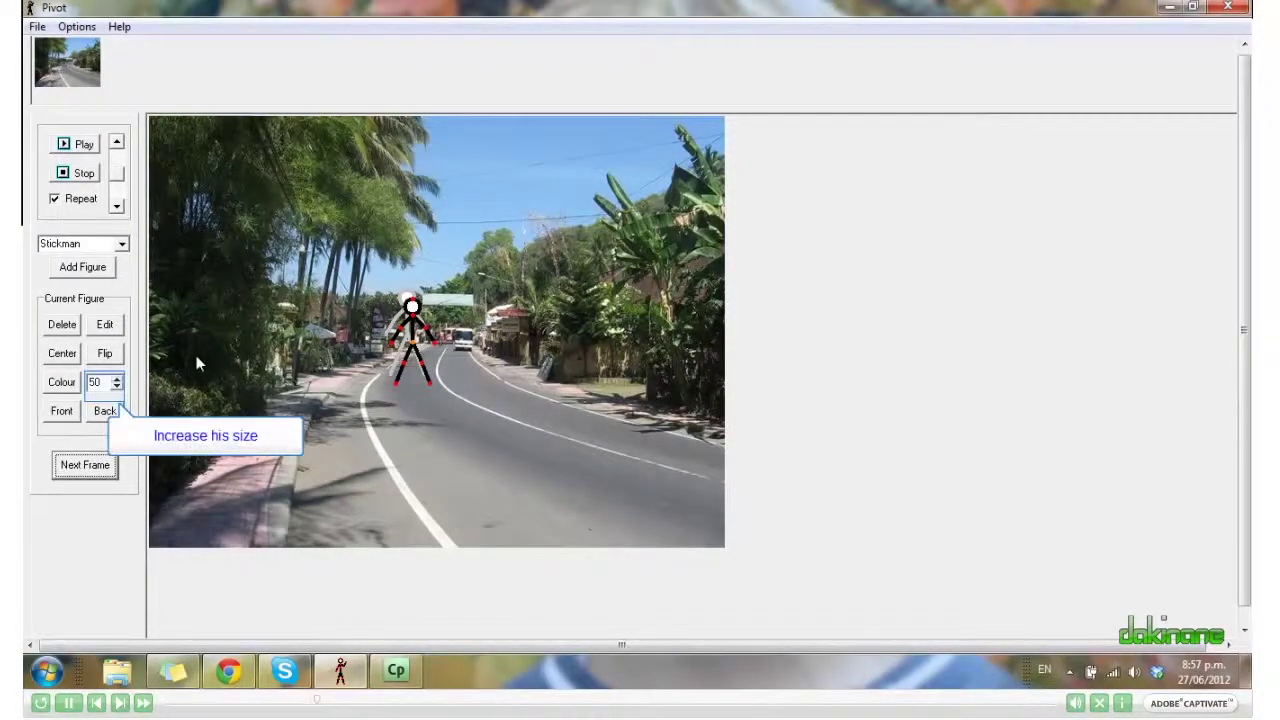
pyautogui.doubleClick(98, 388)
pyautogui.write('60')
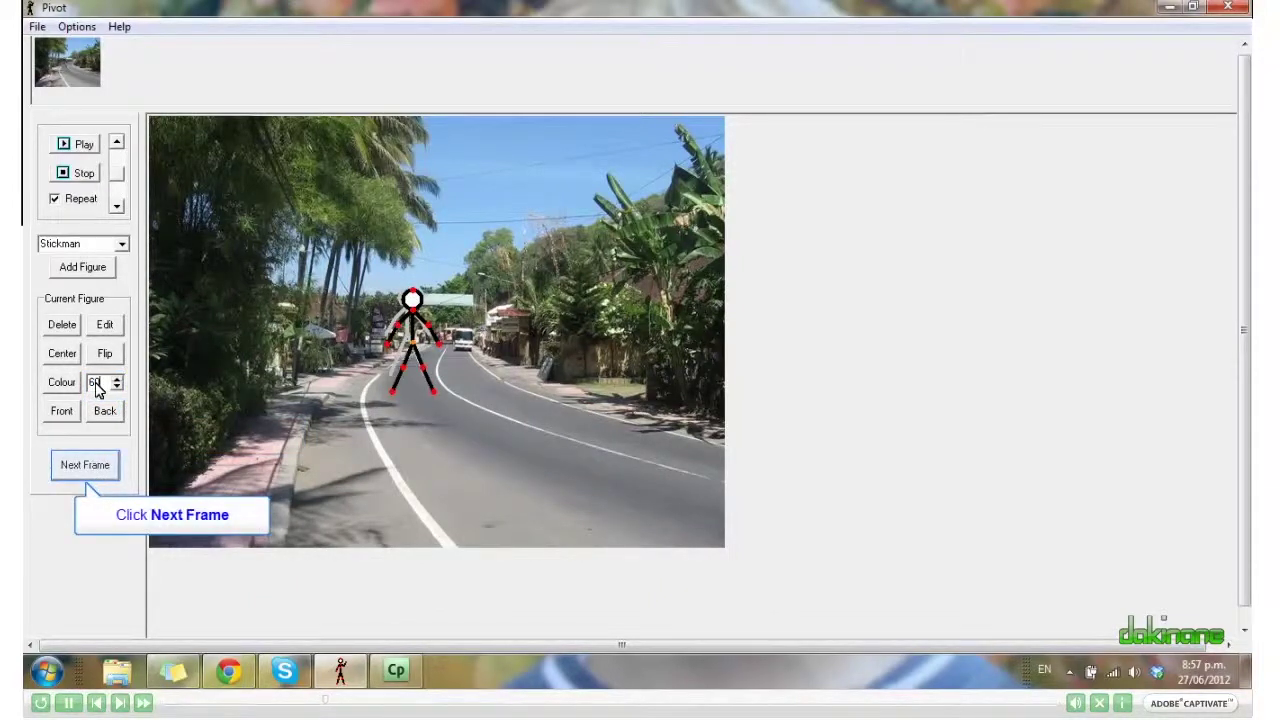
pyautogui.click(85, 466)
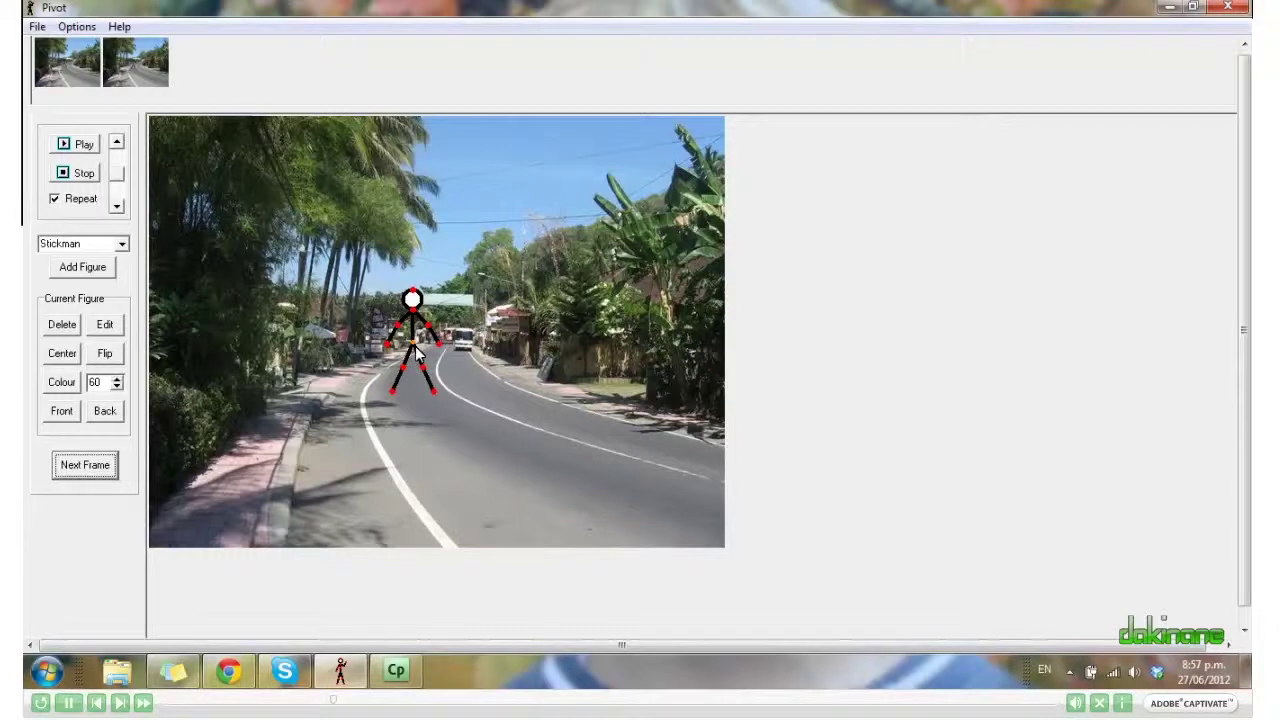
# Nudge the stickman right and down, resize him to 70, and store the third frame
pyautogui.moveTo(415, 346); pyautogui.dragTo(419, 349)
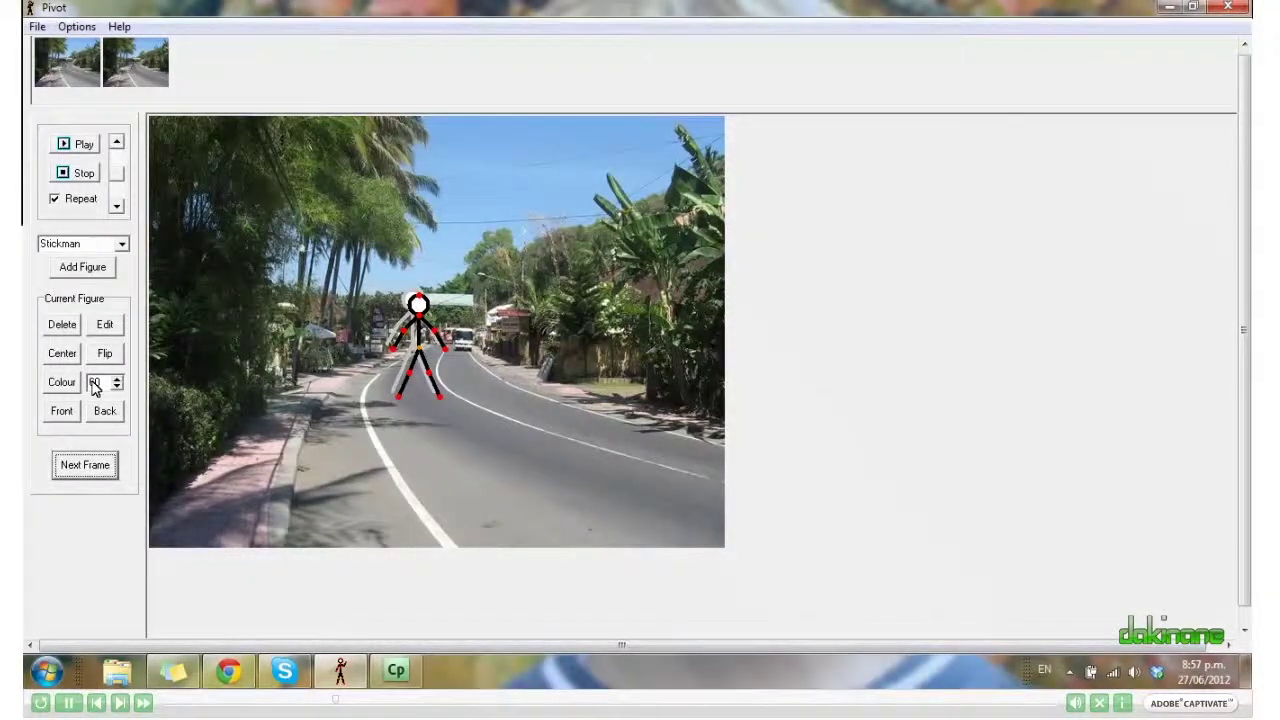
pyautogui.write('70')
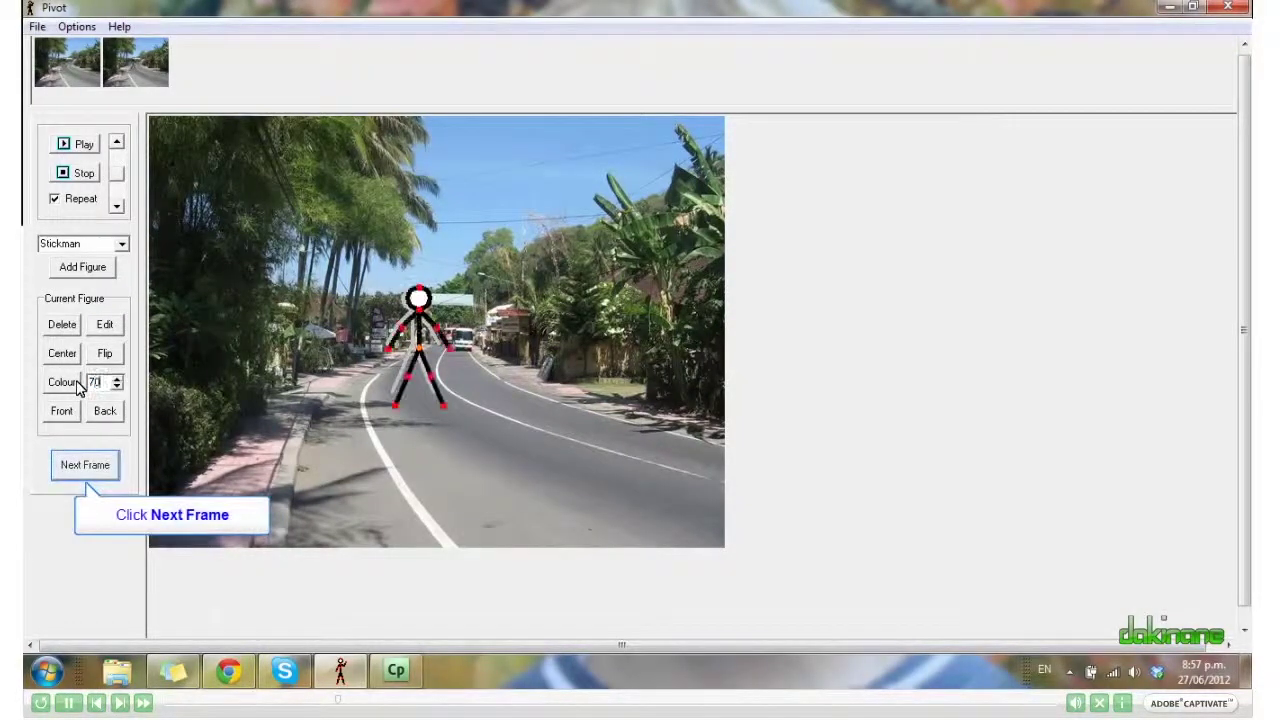
pyautogui.click(84, 468)
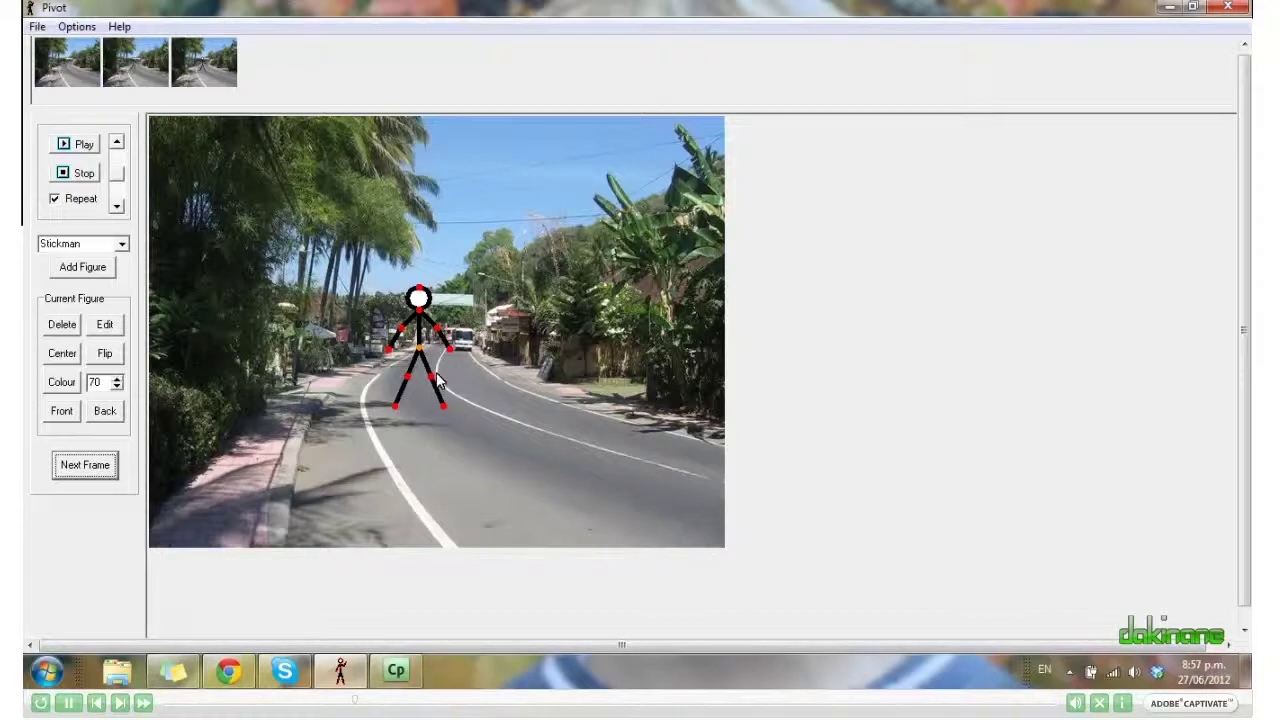
# Swing the right leg out, raise the right arm, tilt the head right, and store frame four
pyautogui.moveTo(435, 378); pyautogui.dragTo(451, 401)
pyautogui.moveTo(437, 329); pyautogui.dragTo(441, 326)
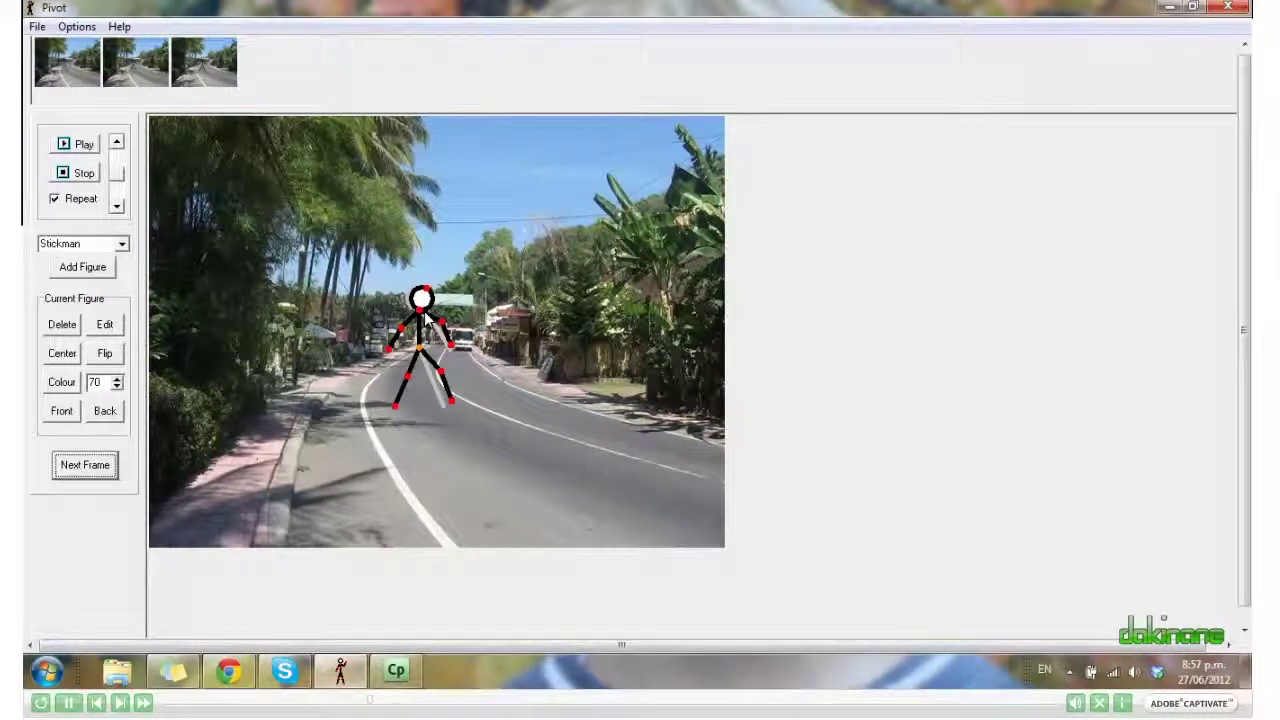
pyautogui.moveTo(427, 288); pyautogui.dragTo(435, 290)
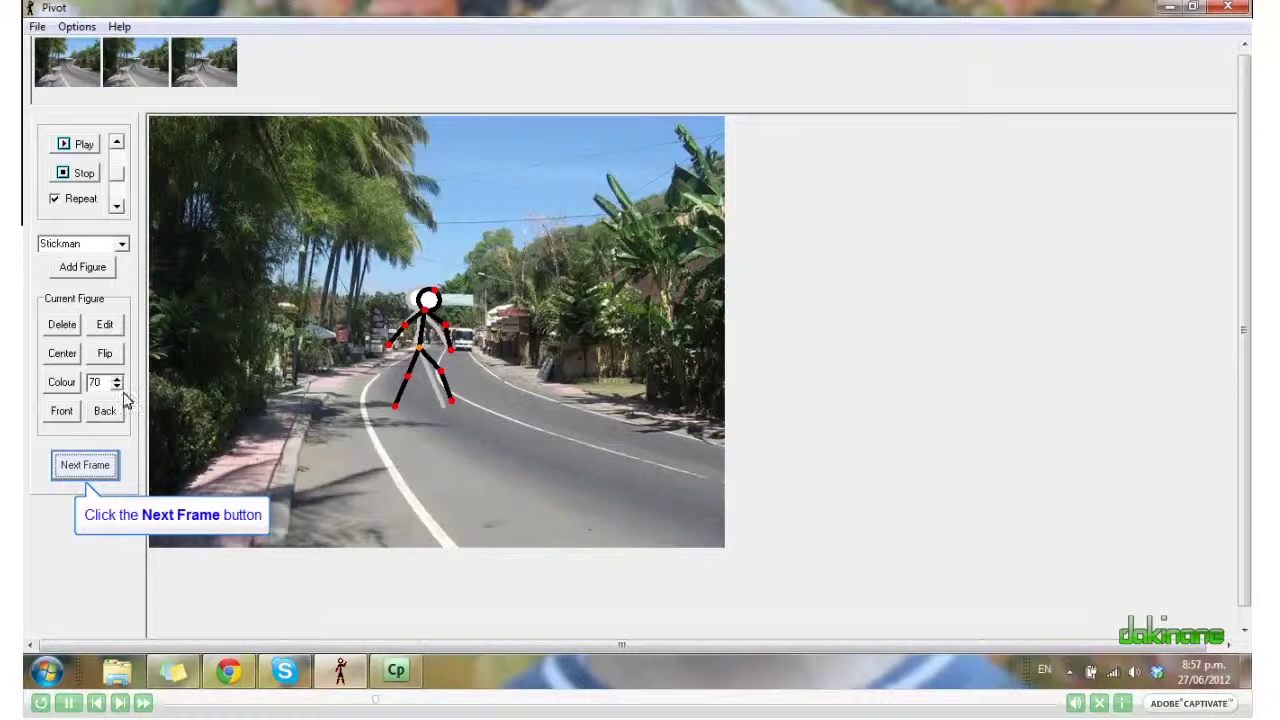
pyautogui.click(101, 470)
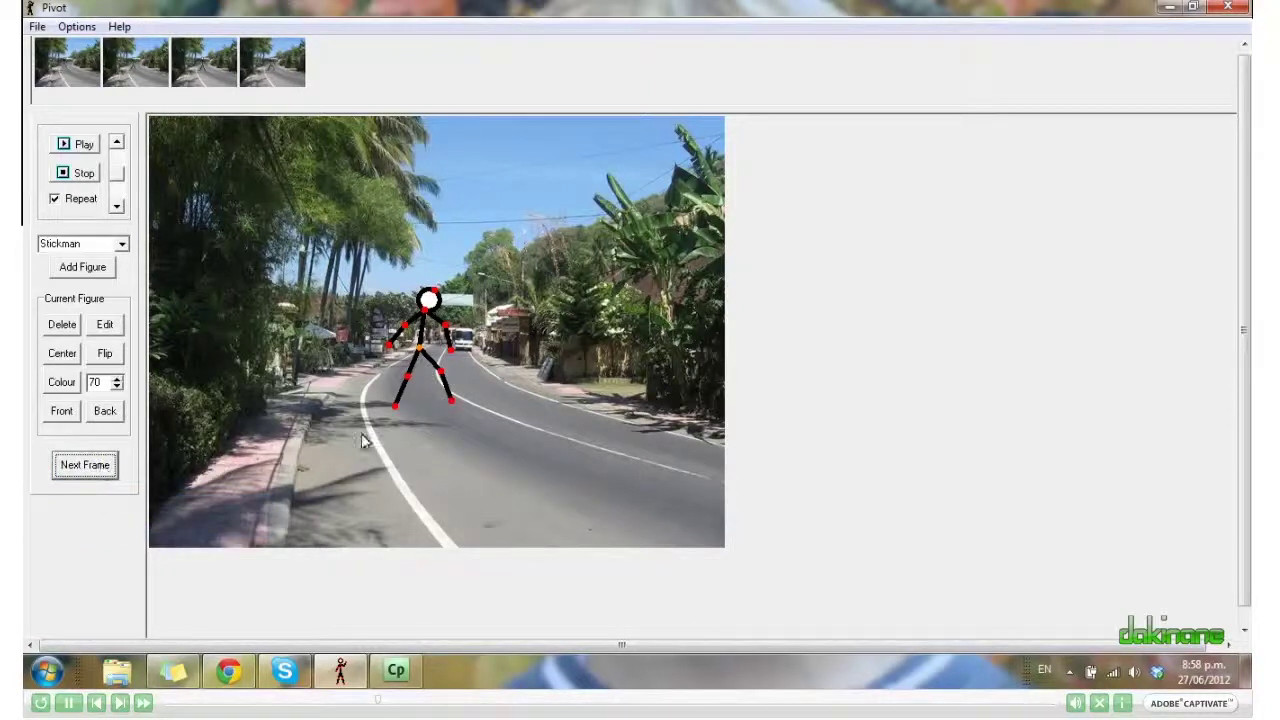
# Move the left foot and swing the arm down from the elbow, then store frame five
pyautogui.moveTo(395, 405); pyautogui.dragTo(412, 380)
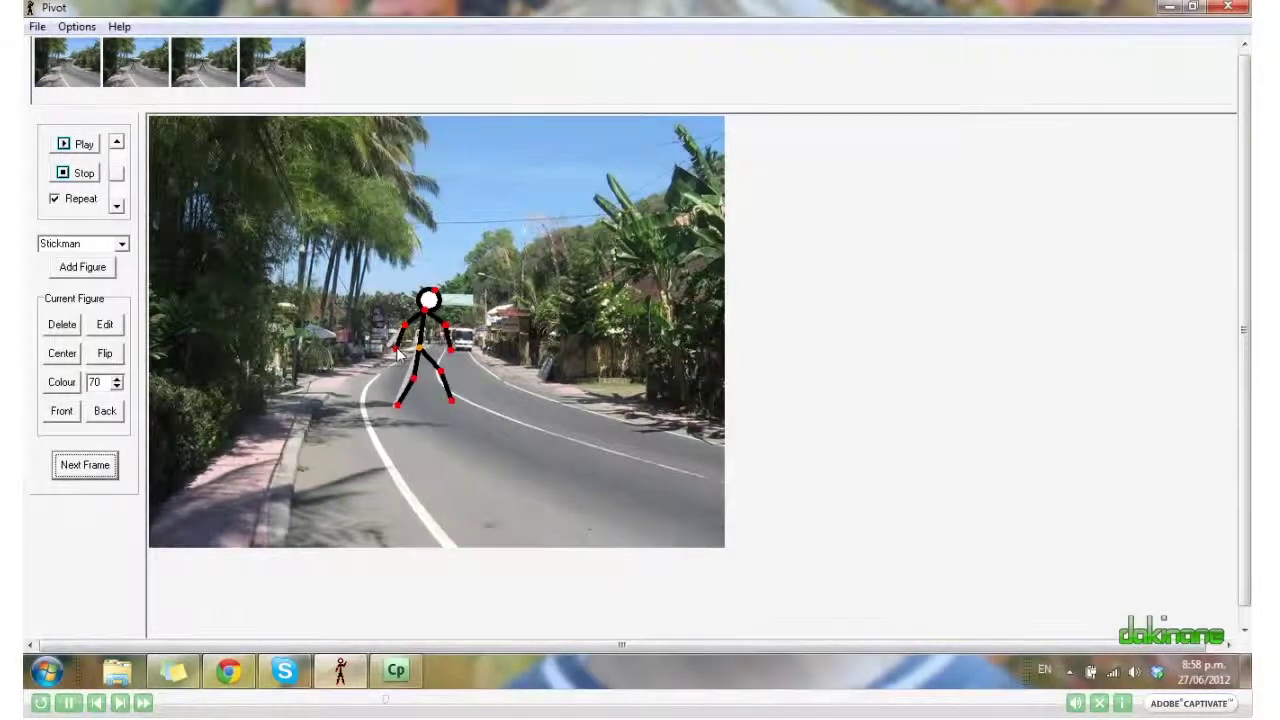
pyautogui.moveTo(409, 332); pyautogui.dragTo(430, 348)
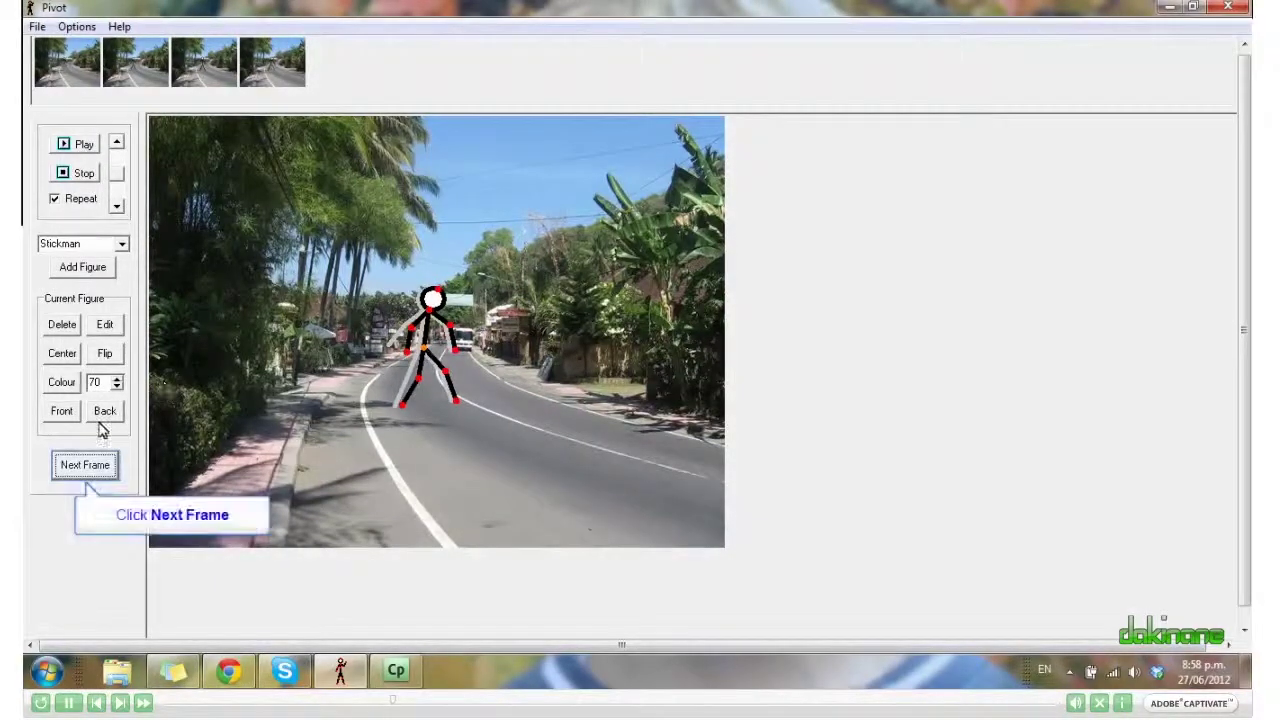
pyautogui.click(89, 466)
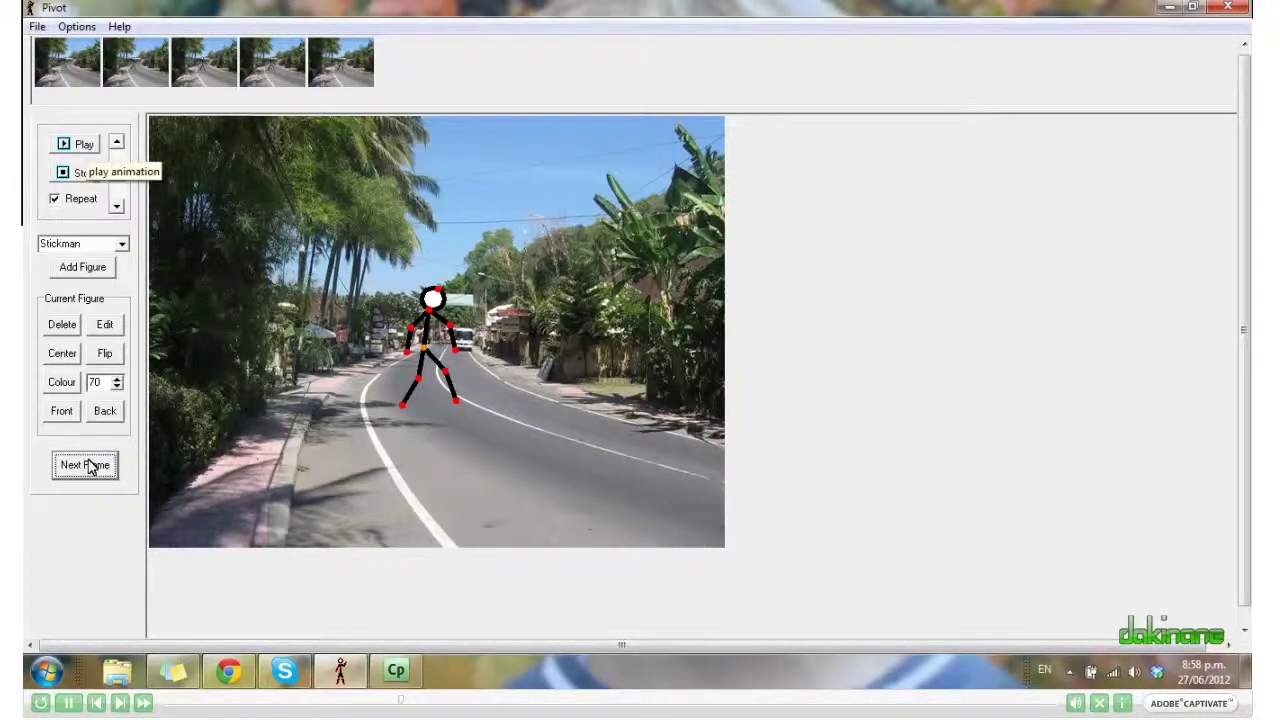
# Play and stop the five-frame walk, then drag the speed slider down to change playback speed
pyautogui.click(84, 147)
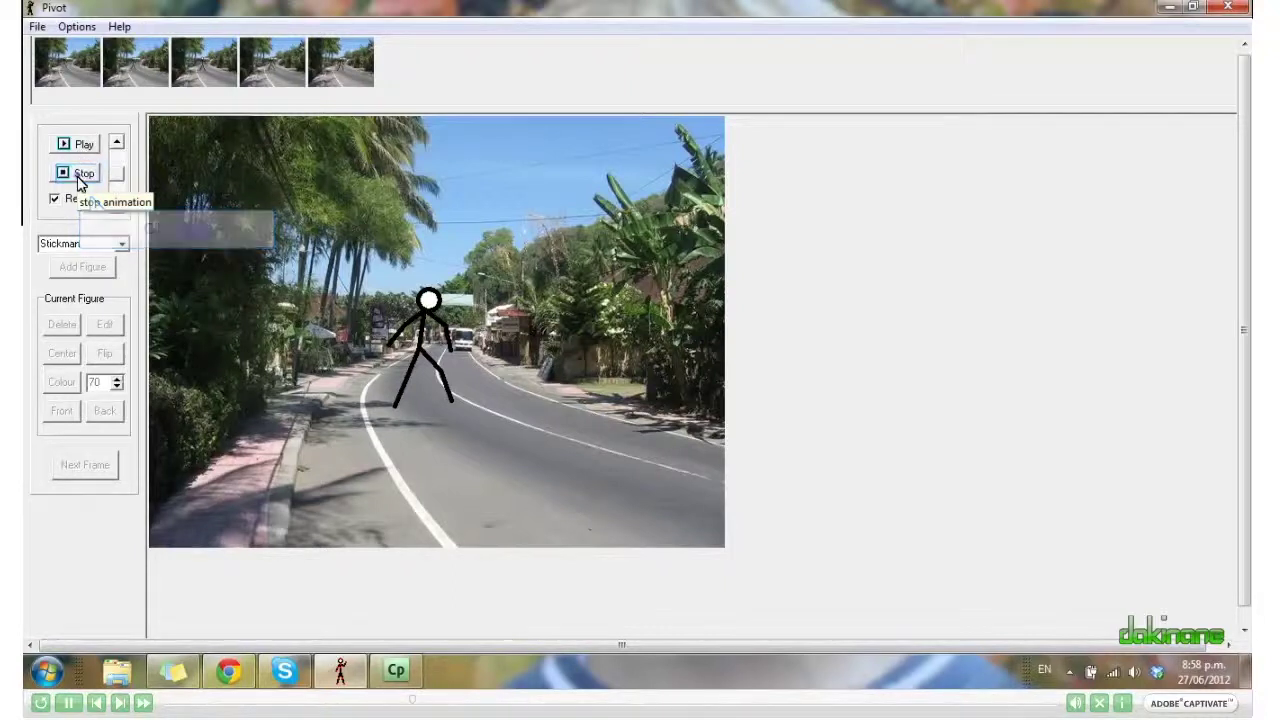
pyautogui.click(82, 177)
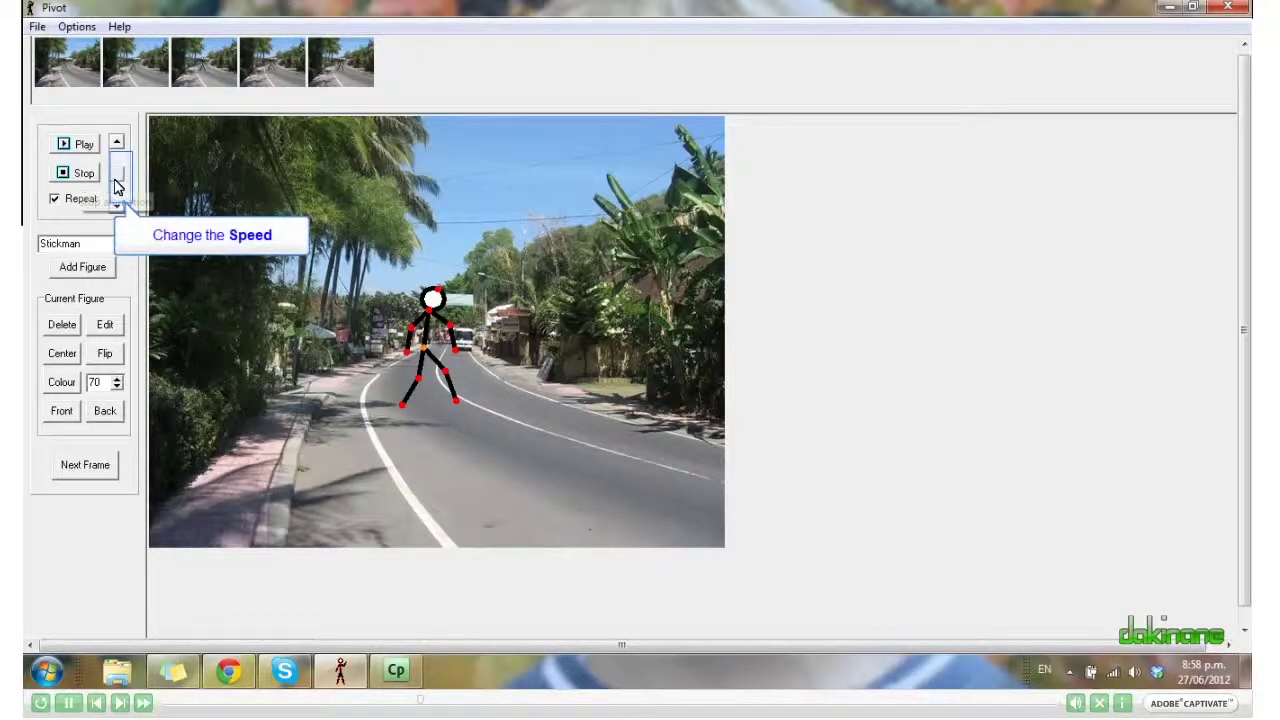
pyautogui.moveTo(114, 188); pyautogui.dragTo(116, 202)
pyautogui.press('Tab')
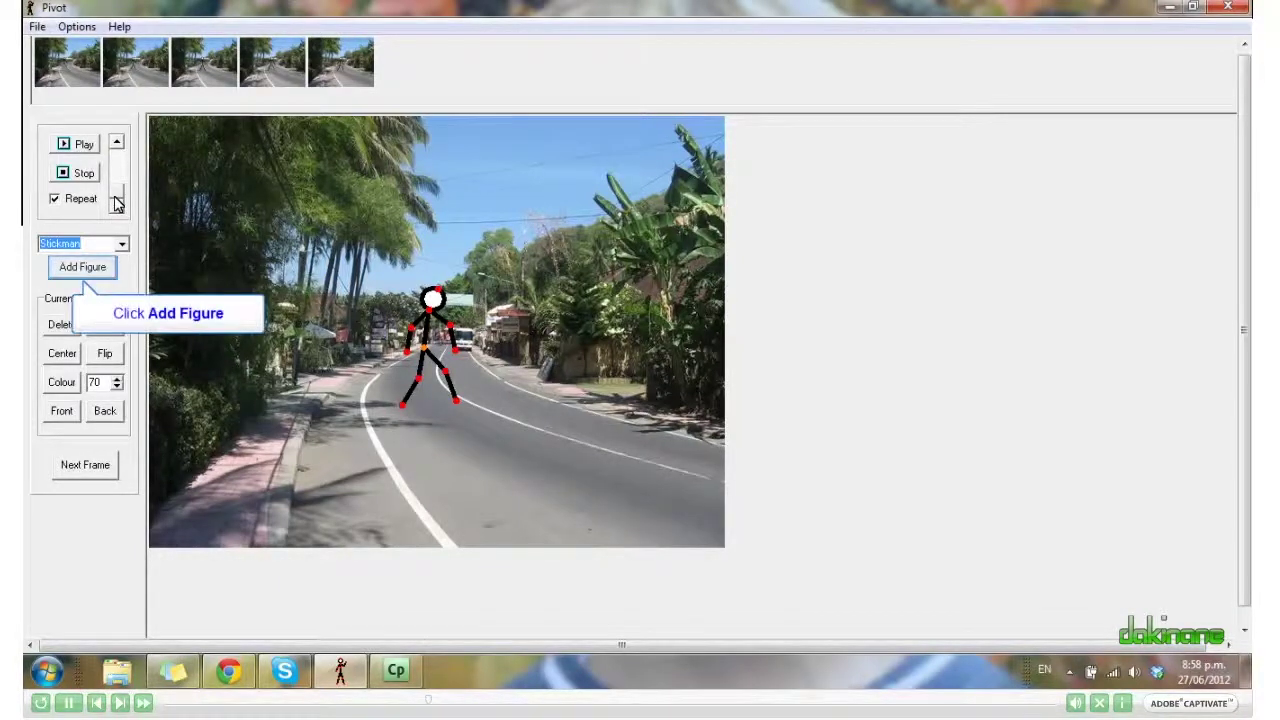
# Add a second stickman and move it to the right of the first one on the road
pyautogui.click(83, 270)
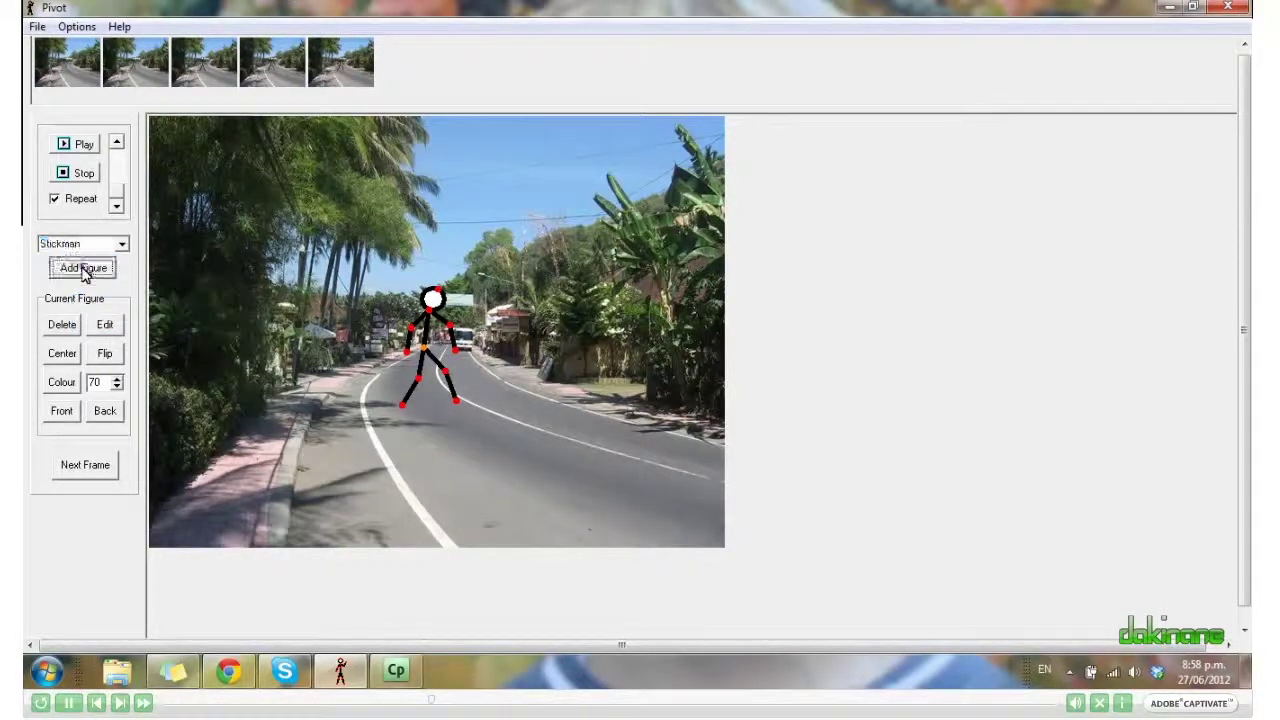
pyautogui.moveTo(432, 345); pyautogui.dragTo(532, 360)
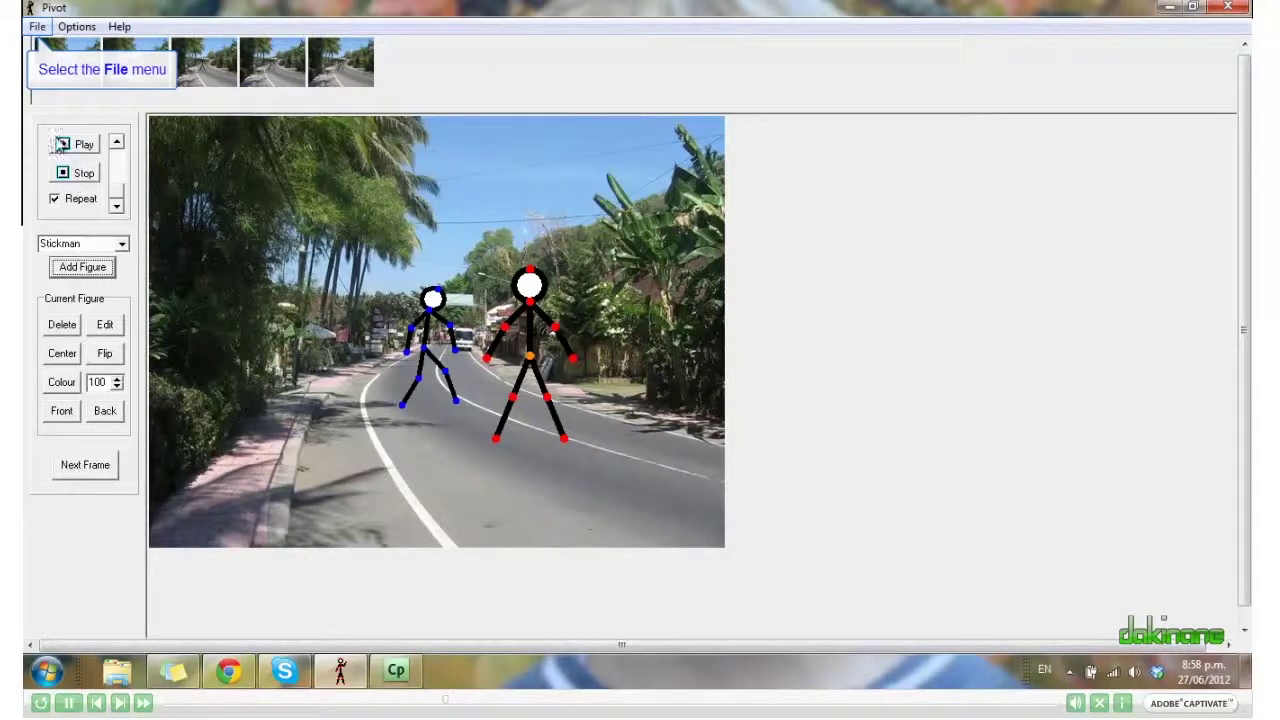
pyautogui.click(37, 27)
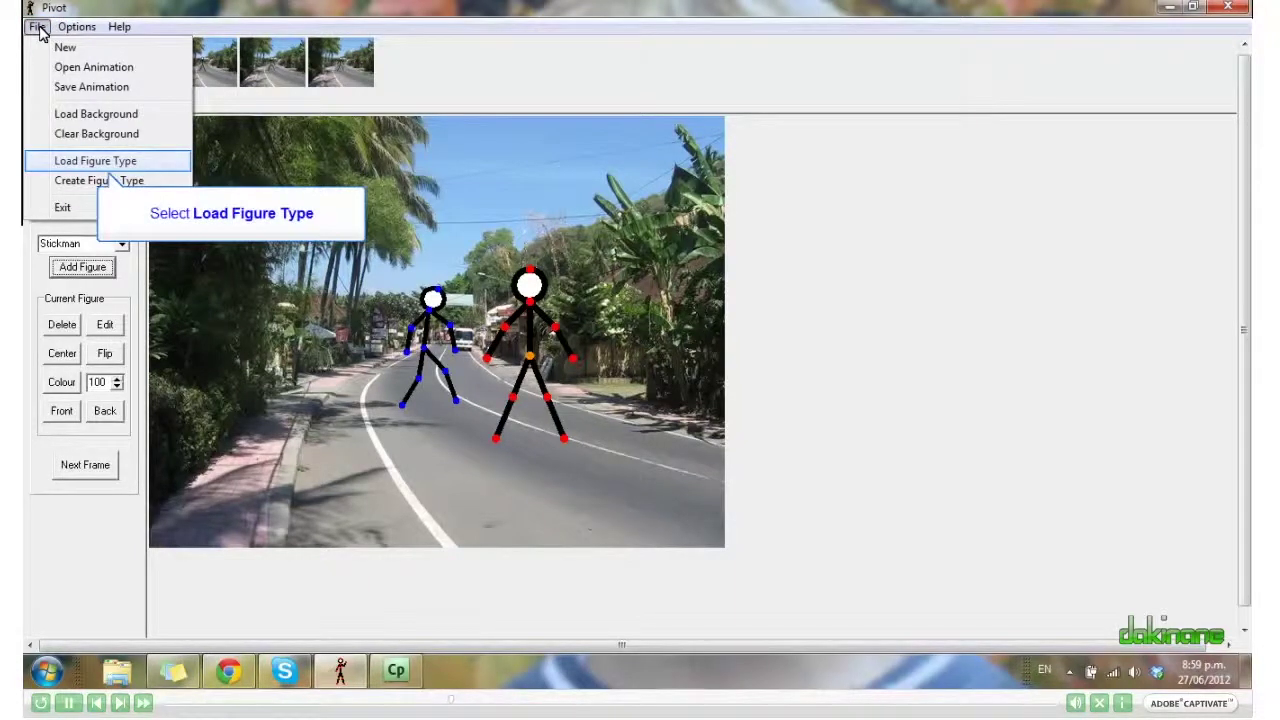
# Load the realistic_man.stk figure type from the stick figures folder into the scene
pyautogui.click(90, 161)
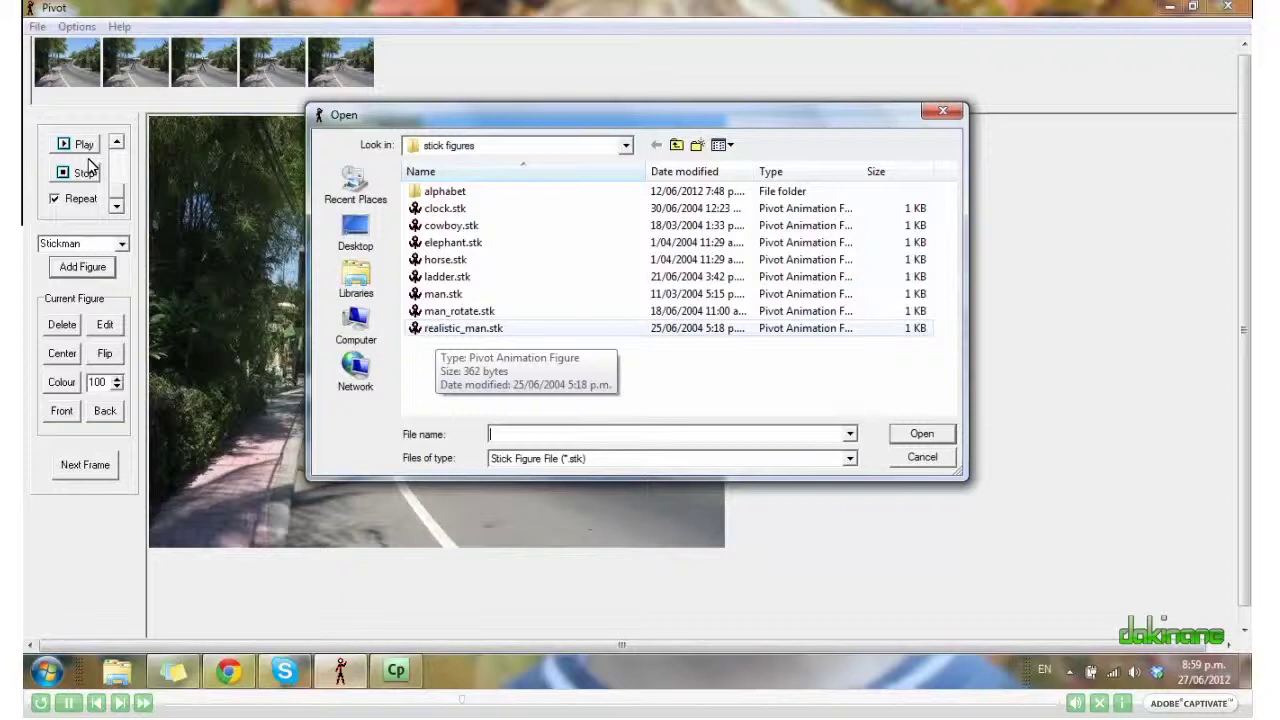
pyautogui.click(481, 334)
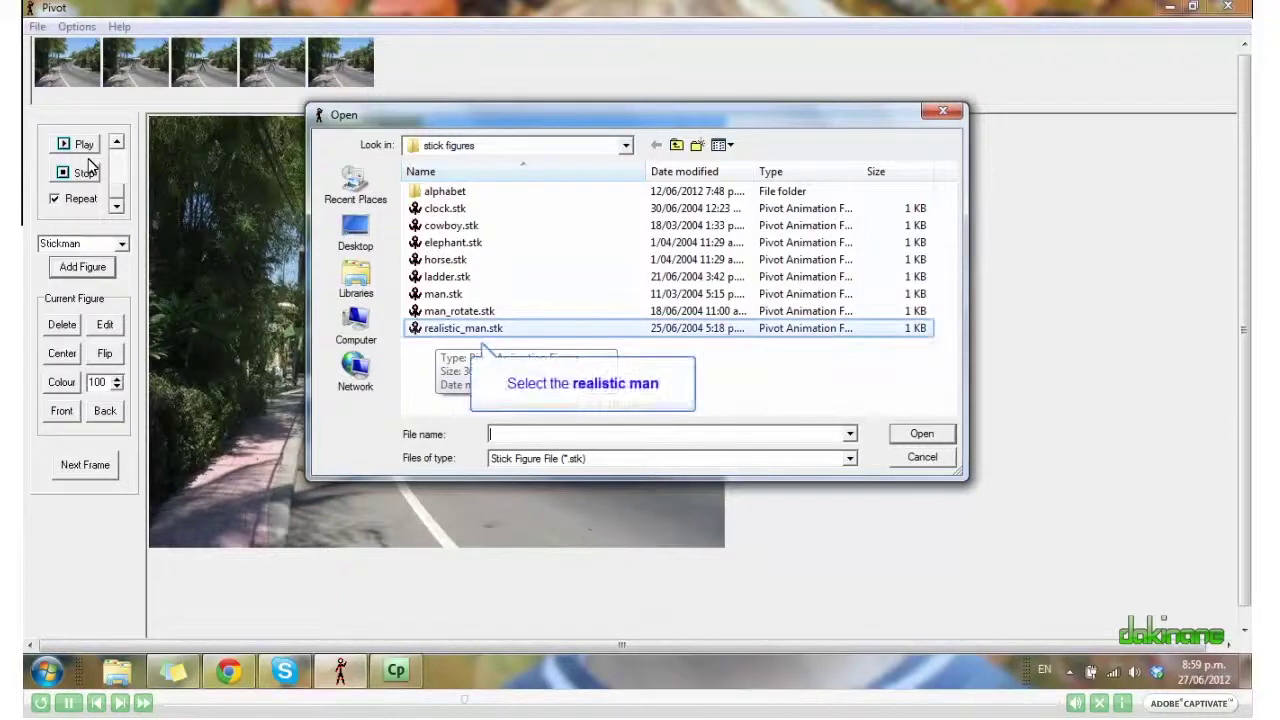
pyautogui.click(437, 333)
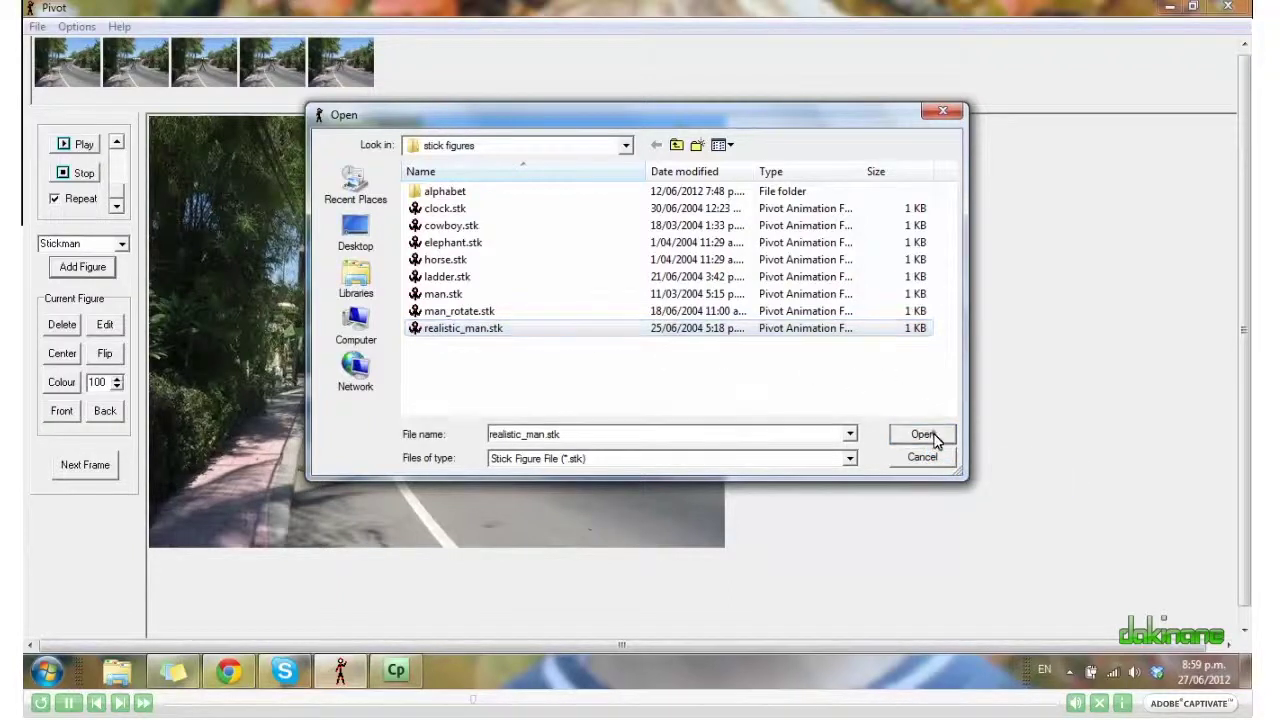
pyautogui.click(930, 434)
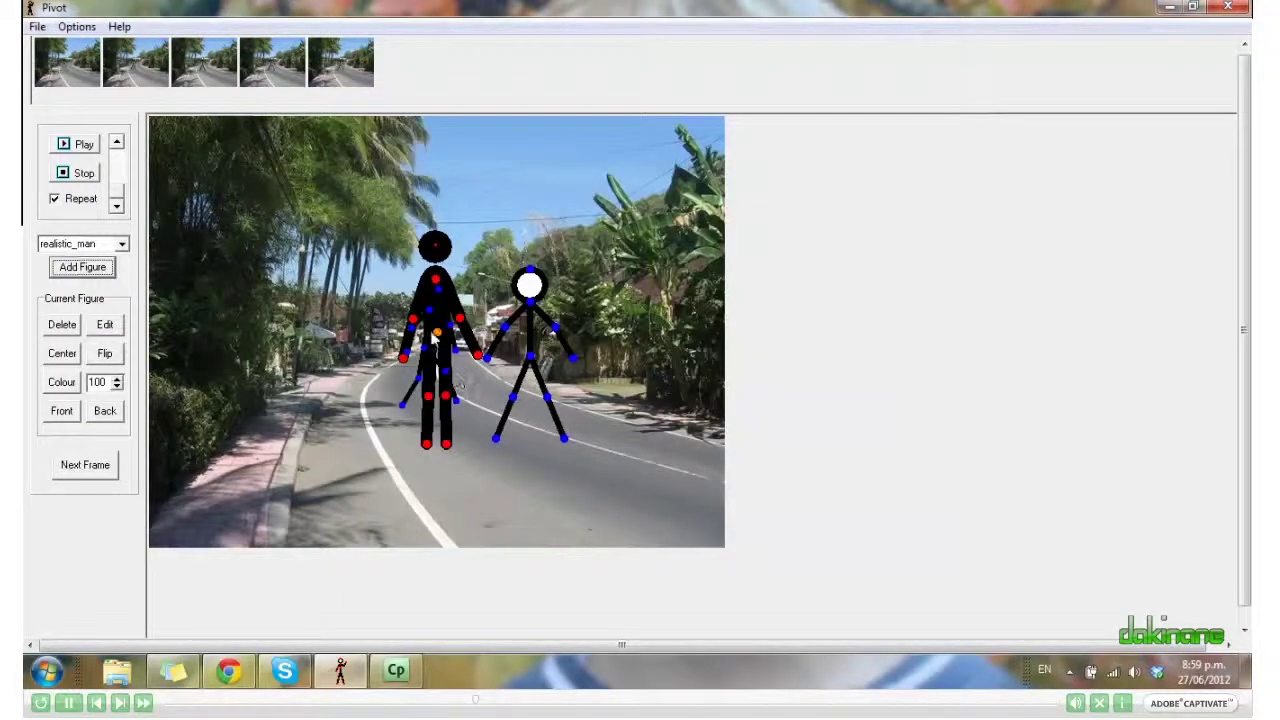
# Move the realistic man to the left roadside, swing its leg and forearm outward, and store frame six
pyautogui.moveTo(437, 332); pyautogui.dragTo(325, 327)
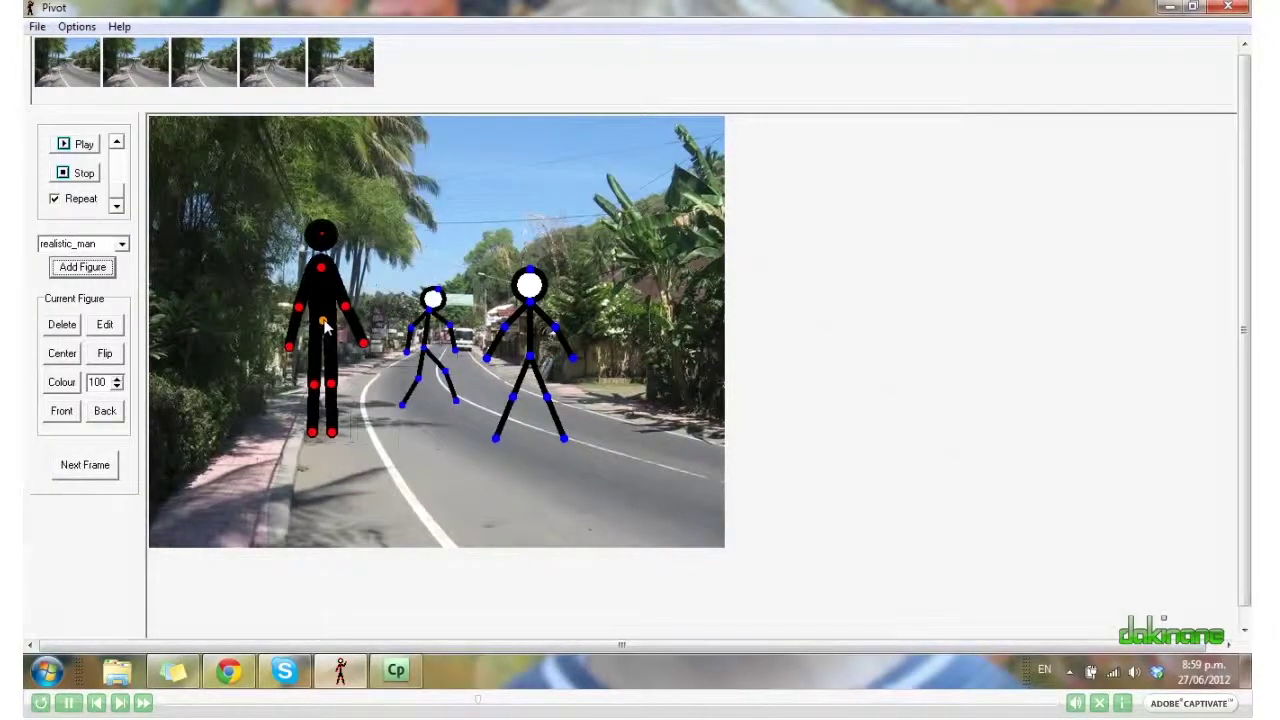
pyautogui.moveTo(338, 392); pyautogui.dragTo(341, 428)
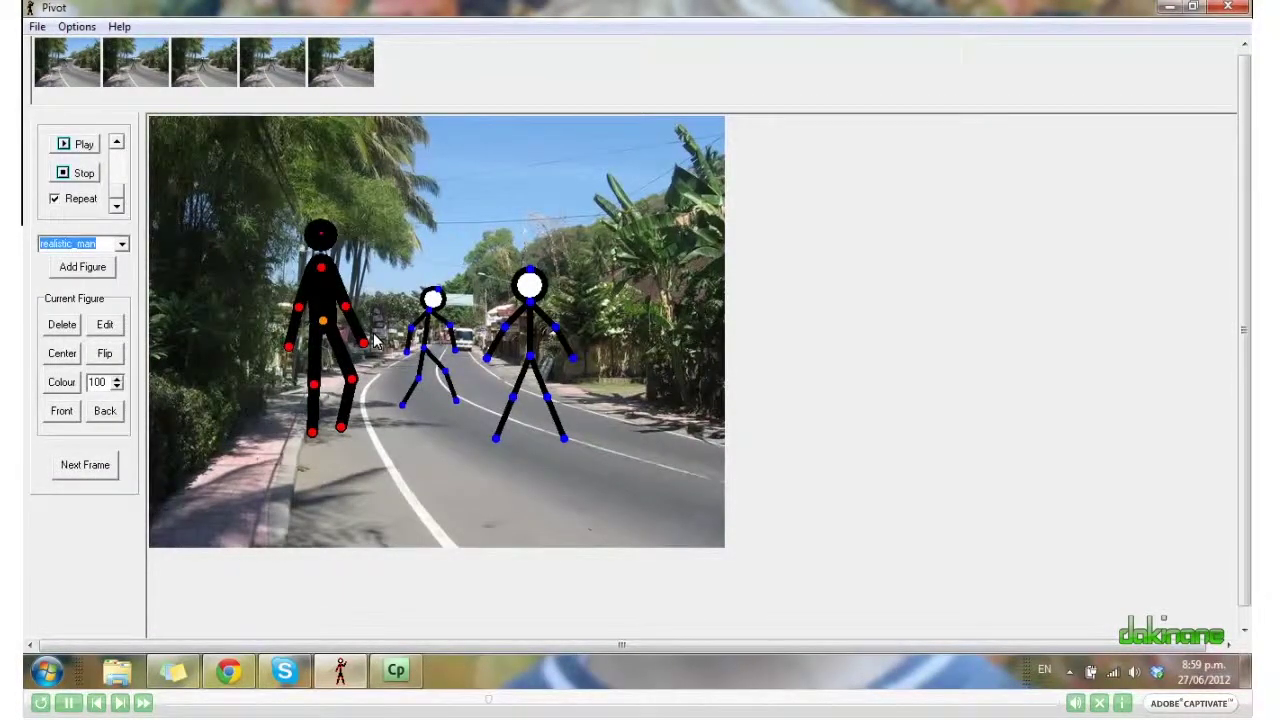
pyautogui.moveTo(363, 343); pyautogui.dragTo(382, 325)
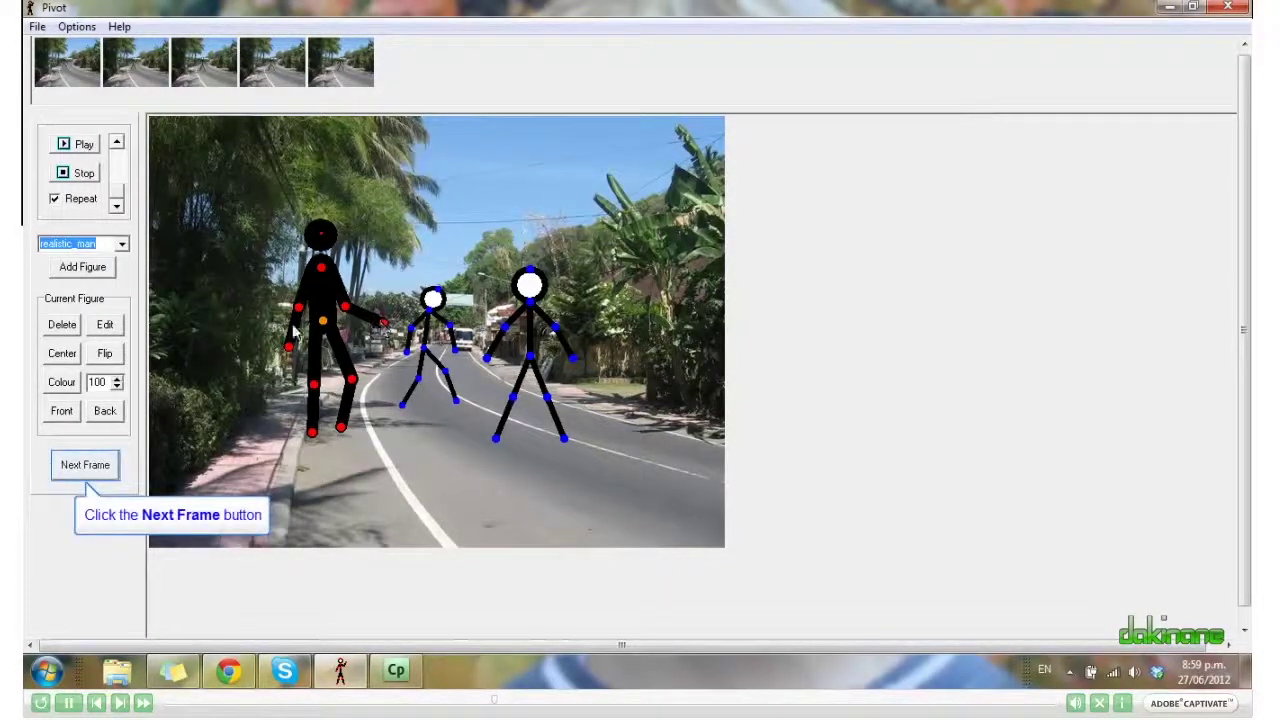
pyautogui.click(82, 468)
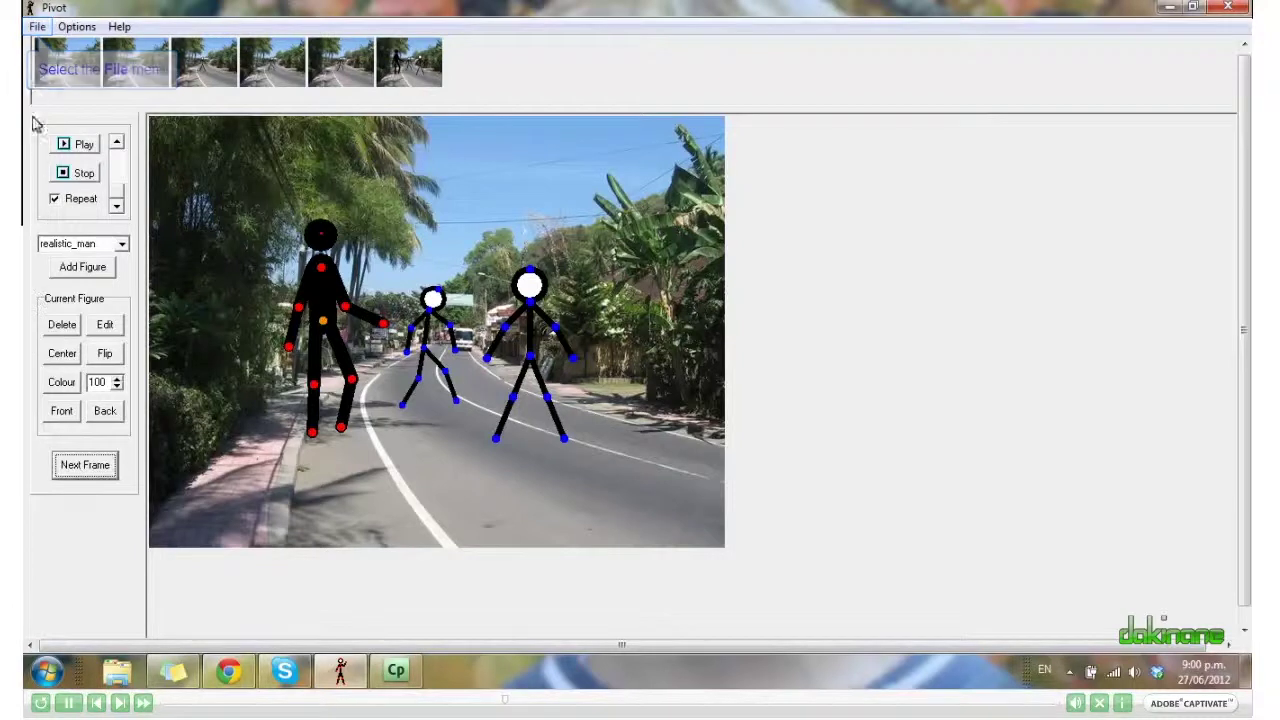
pyautogui.click(36, 27)
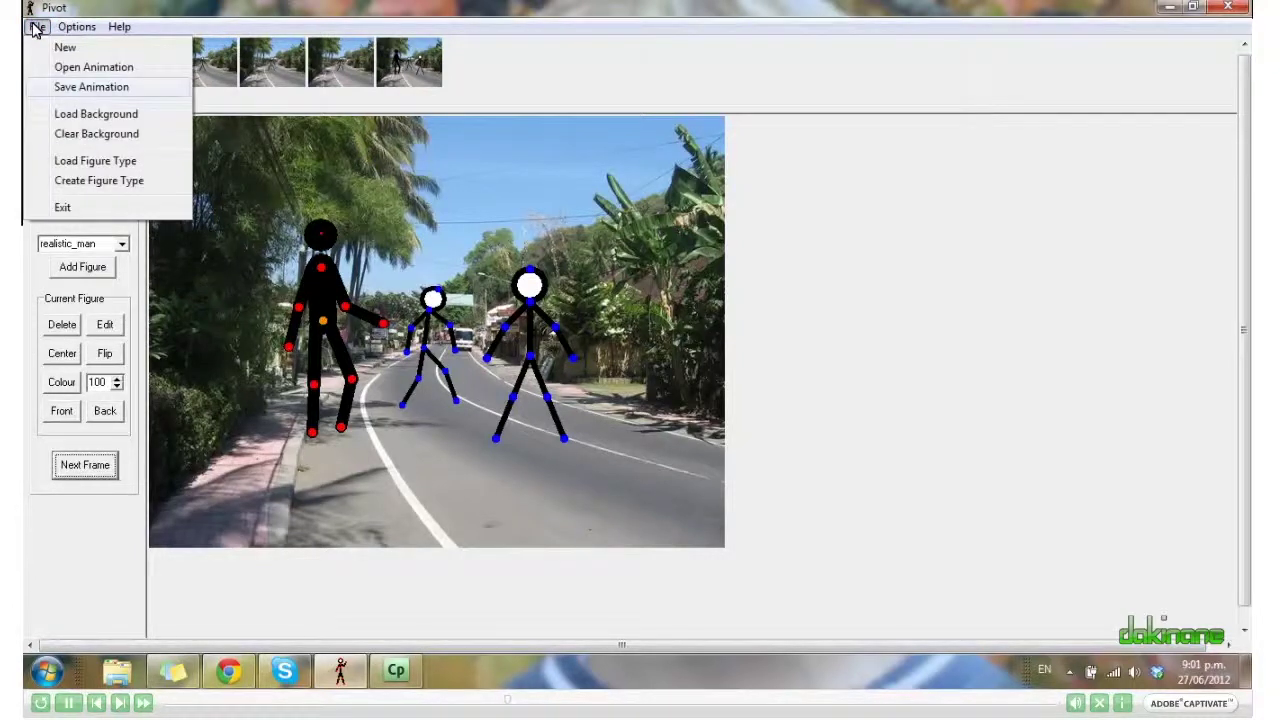
# Save the animation to the Desktop as the Pivot file test.piv
pyautogui.click(88, 88)
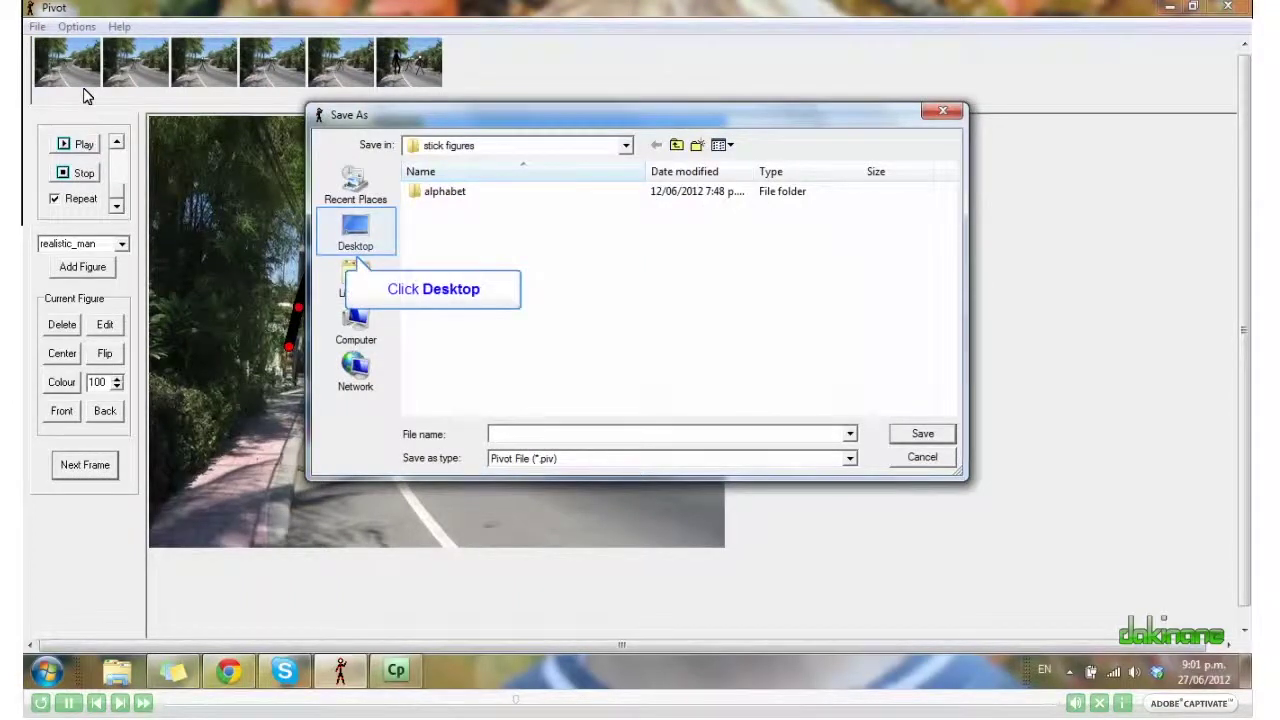
pyautogui.click(356, 240)
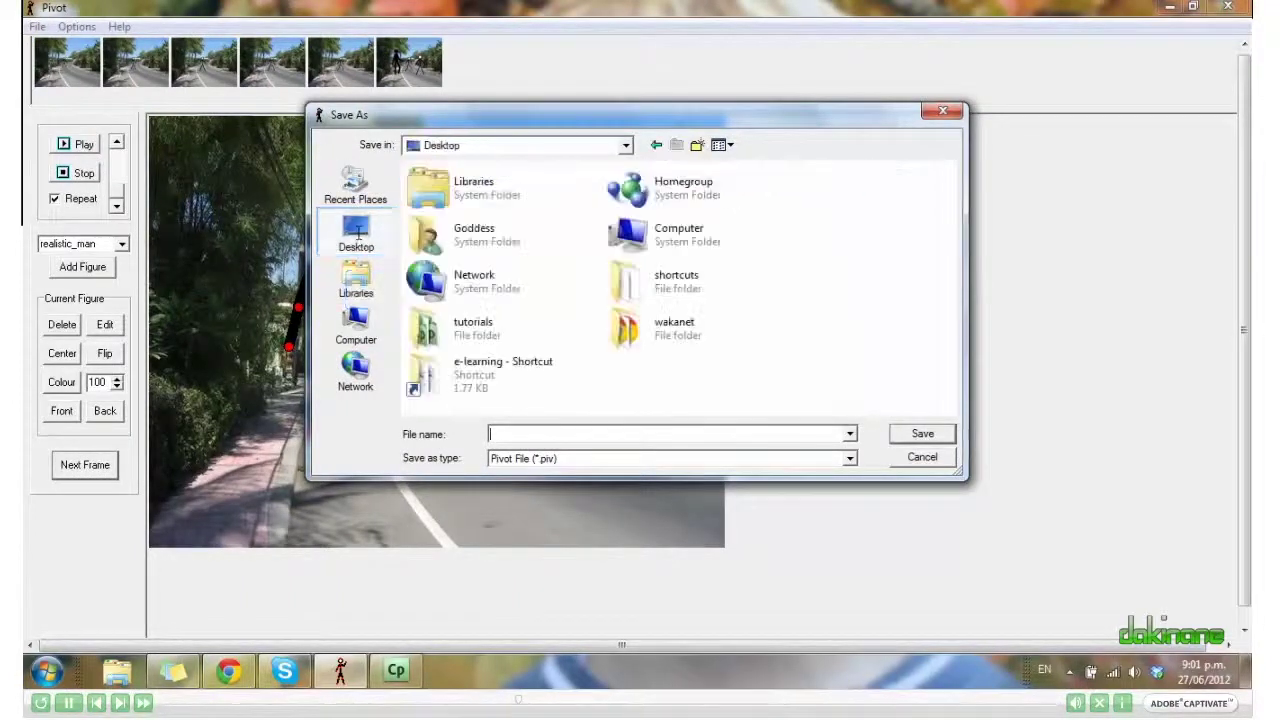
pyautogui.click(548, 433)
pyautogui.write('test')
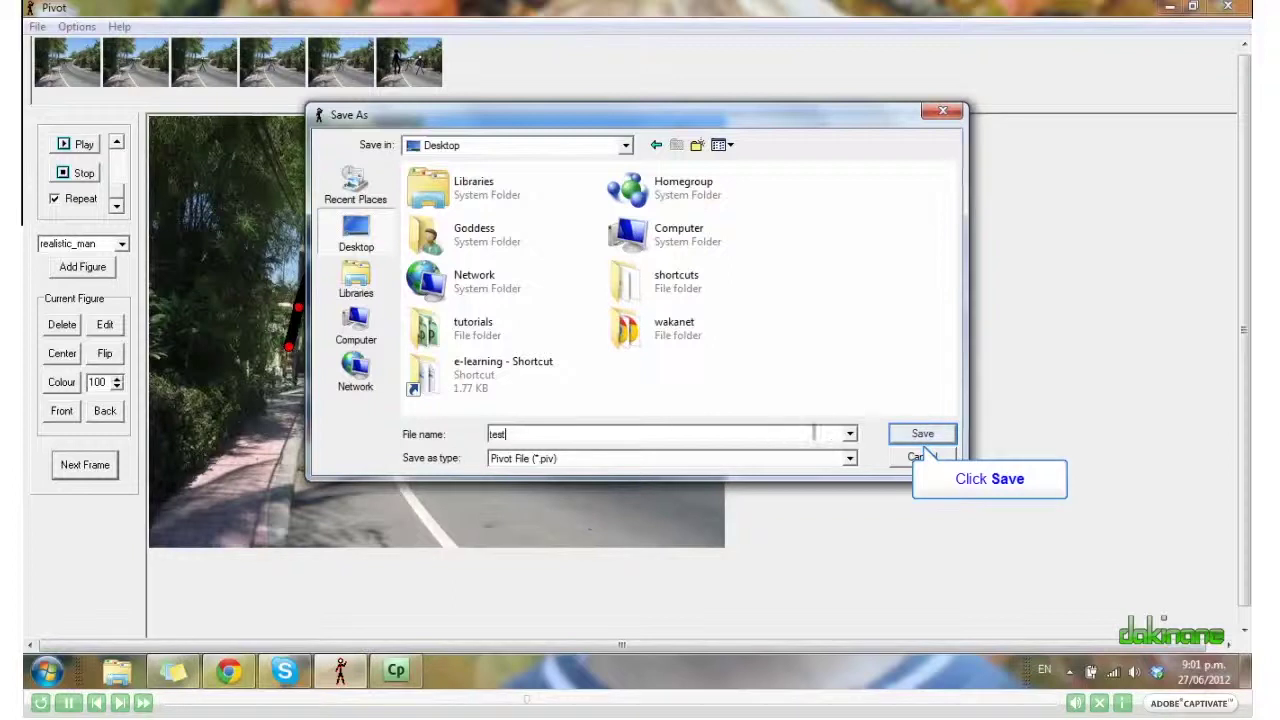
pyautogui.click(907, 440)
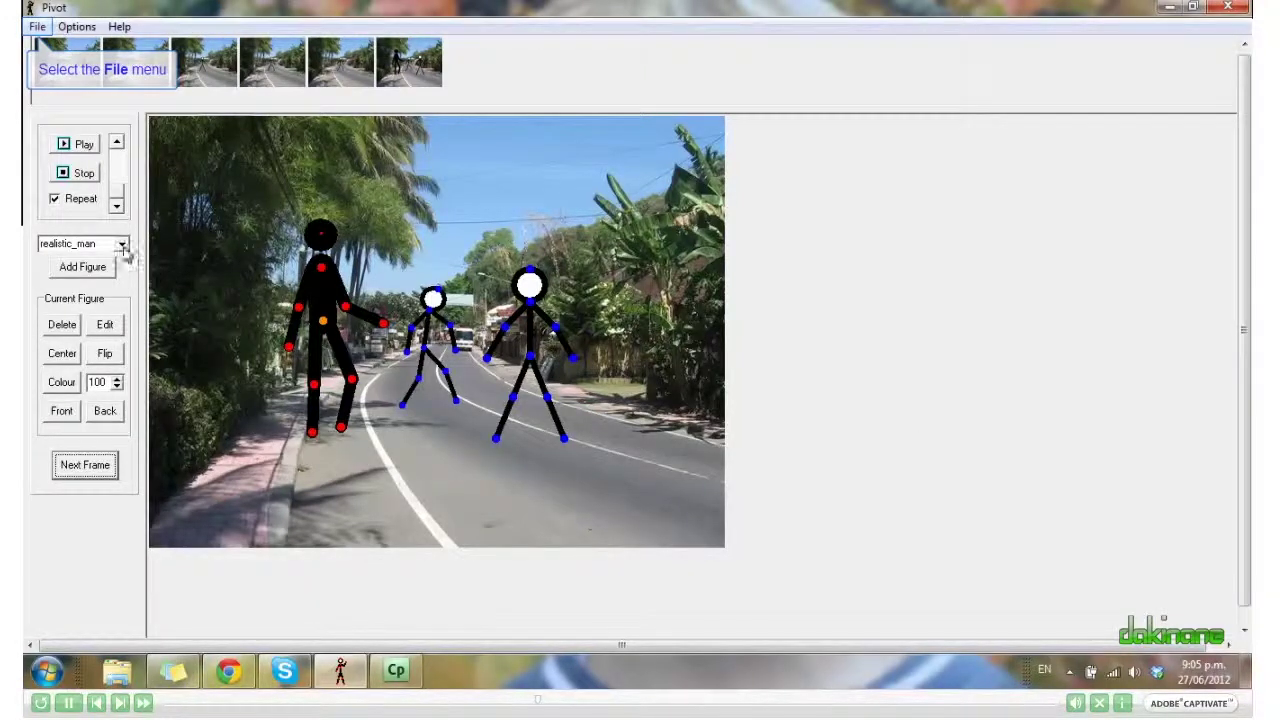
pyautogui.click(36, 27)
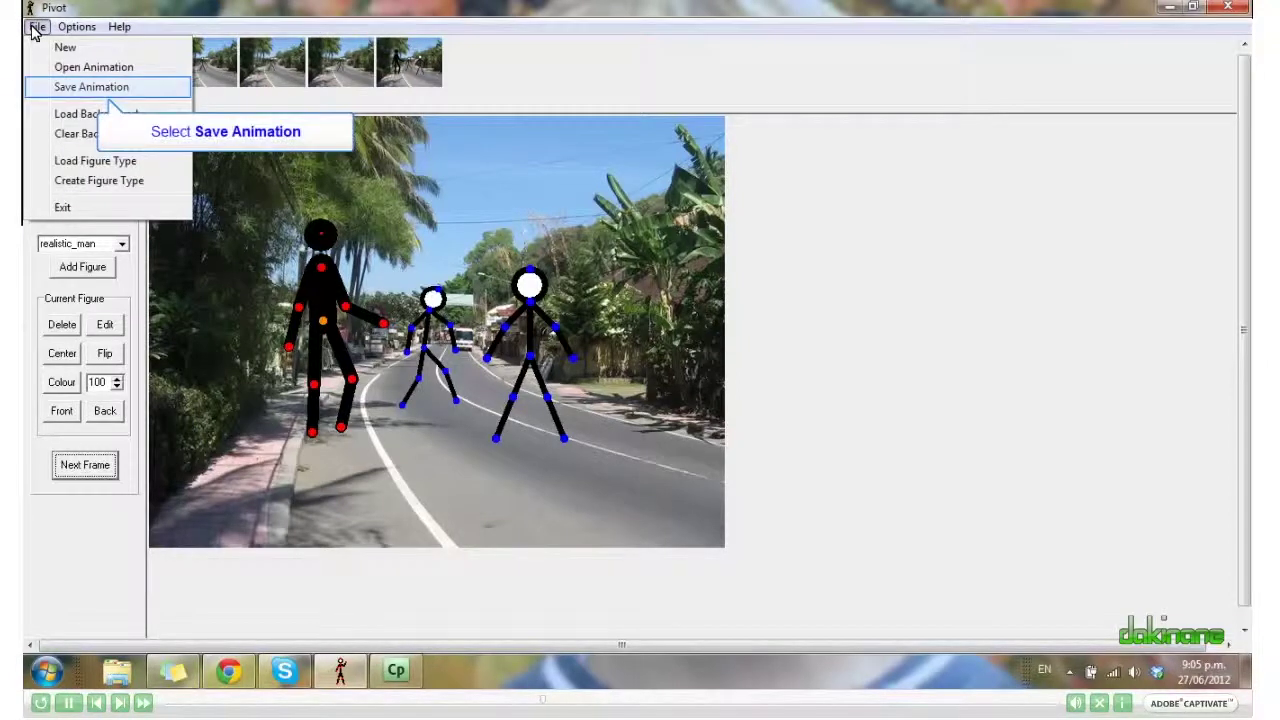
# Export the animation to the Desktop as test.gif, accepting the default GIF options
pyautogui.click(107, 92)
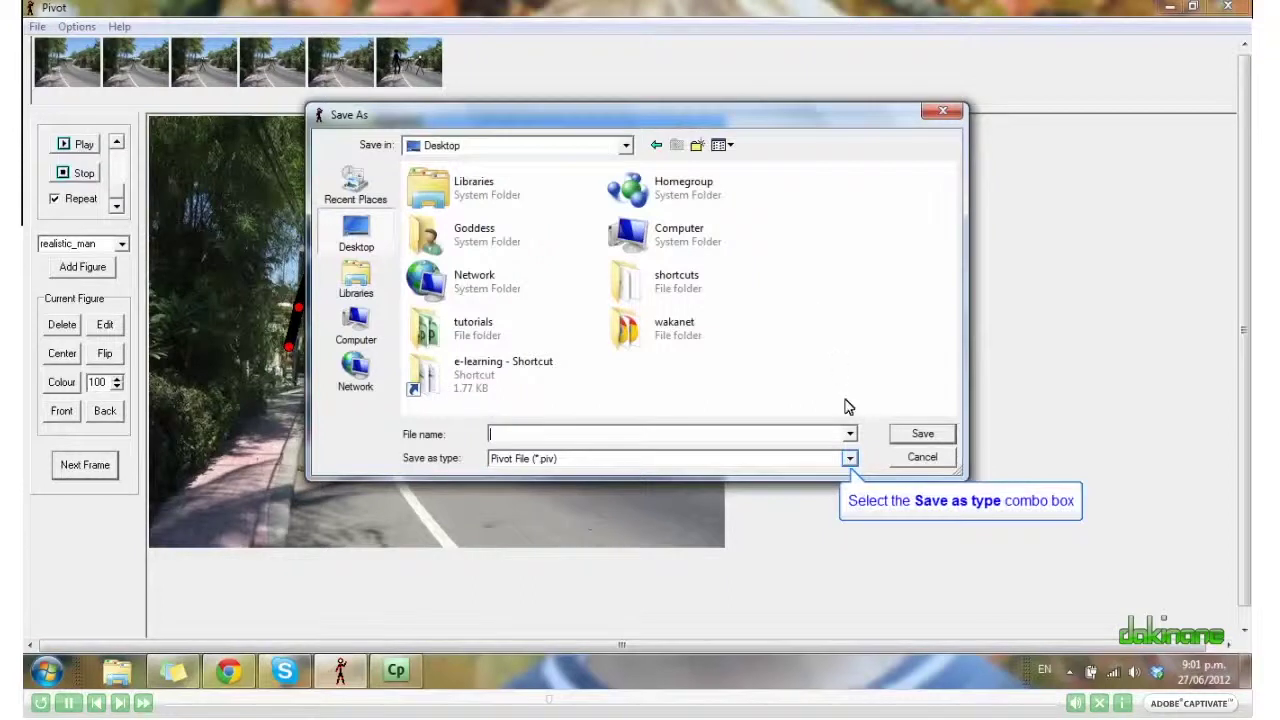
pyautogui.click(849, 458)
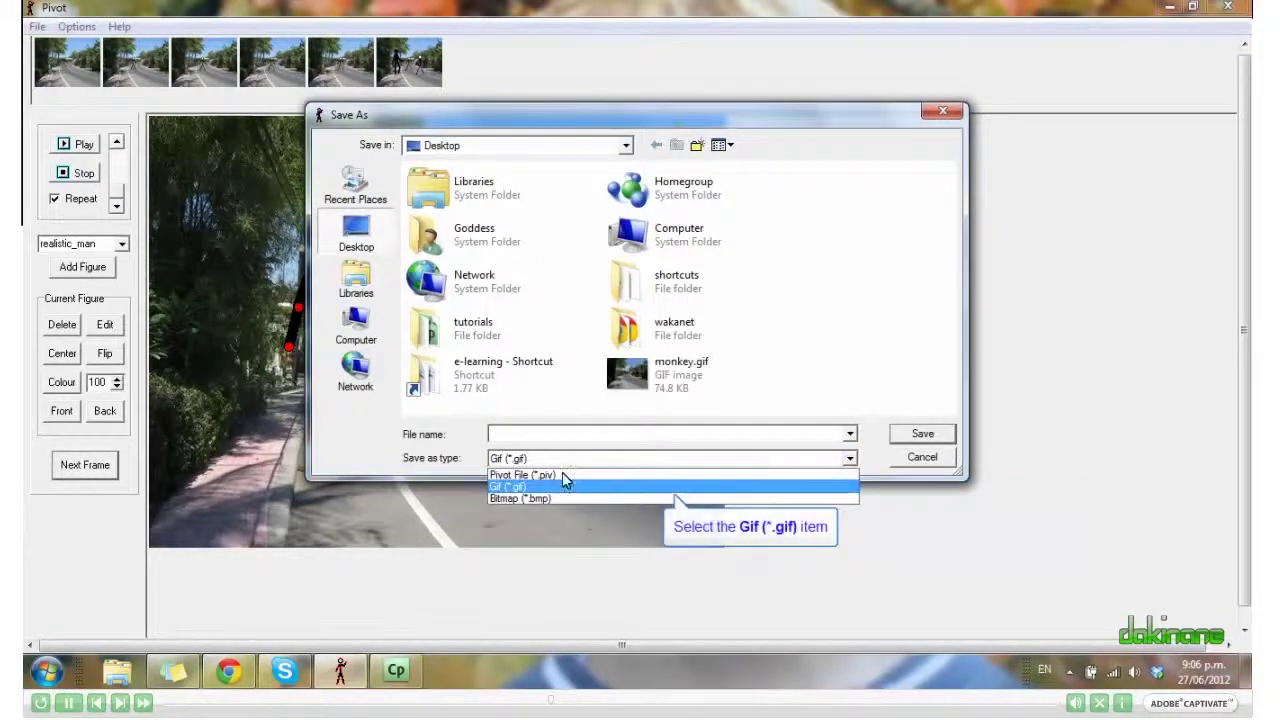
pyautogui.click(535, 487)
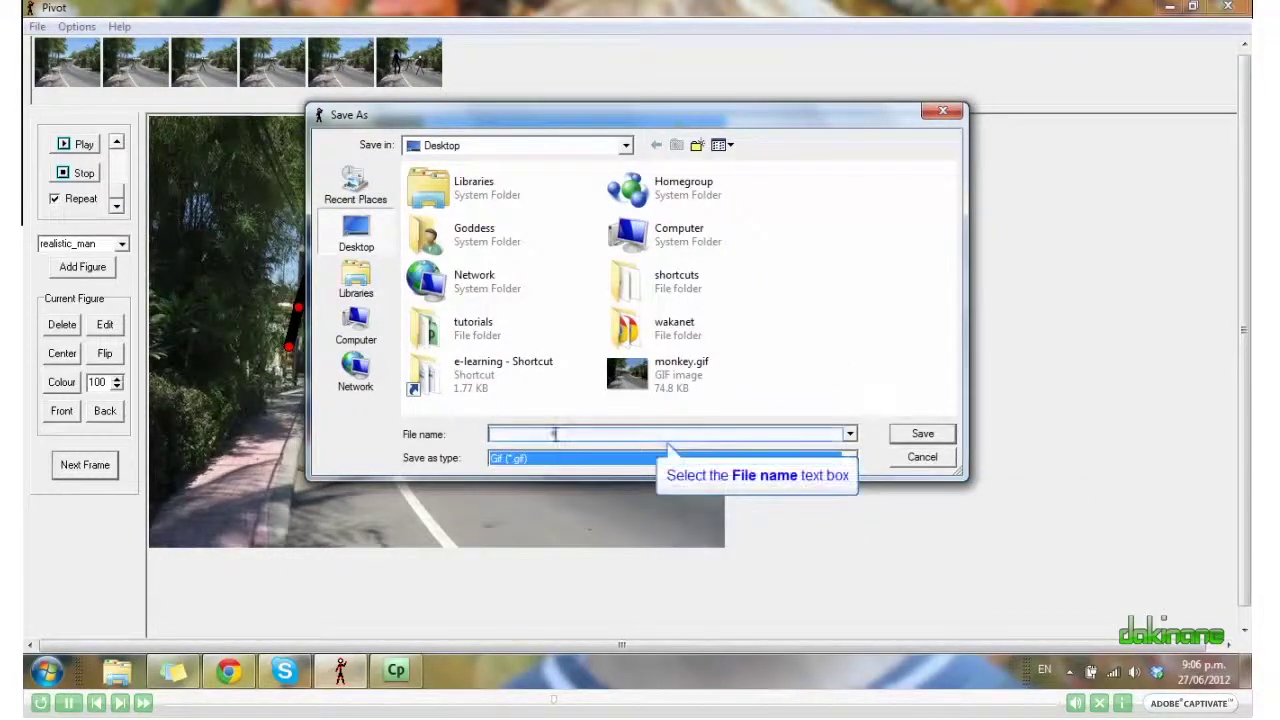
pyautogui.click(555, 434)
pyautogui.write('test')
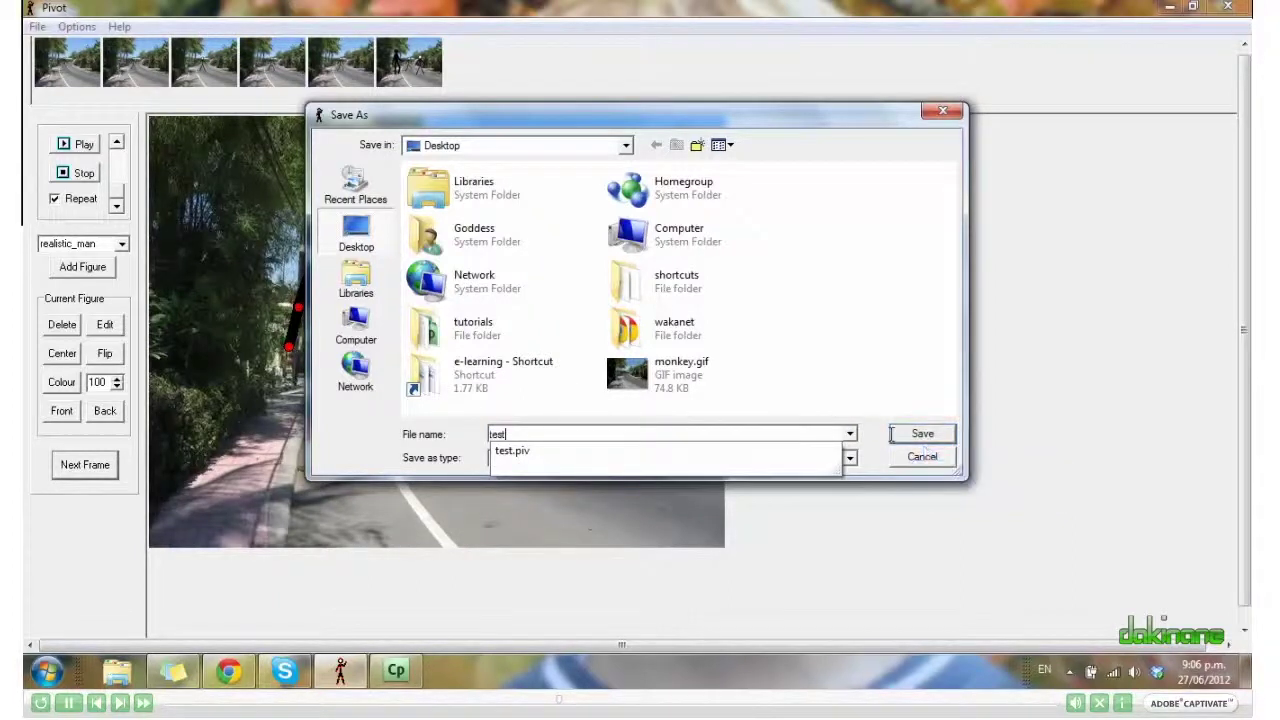
pyautogui.click(909, 436)
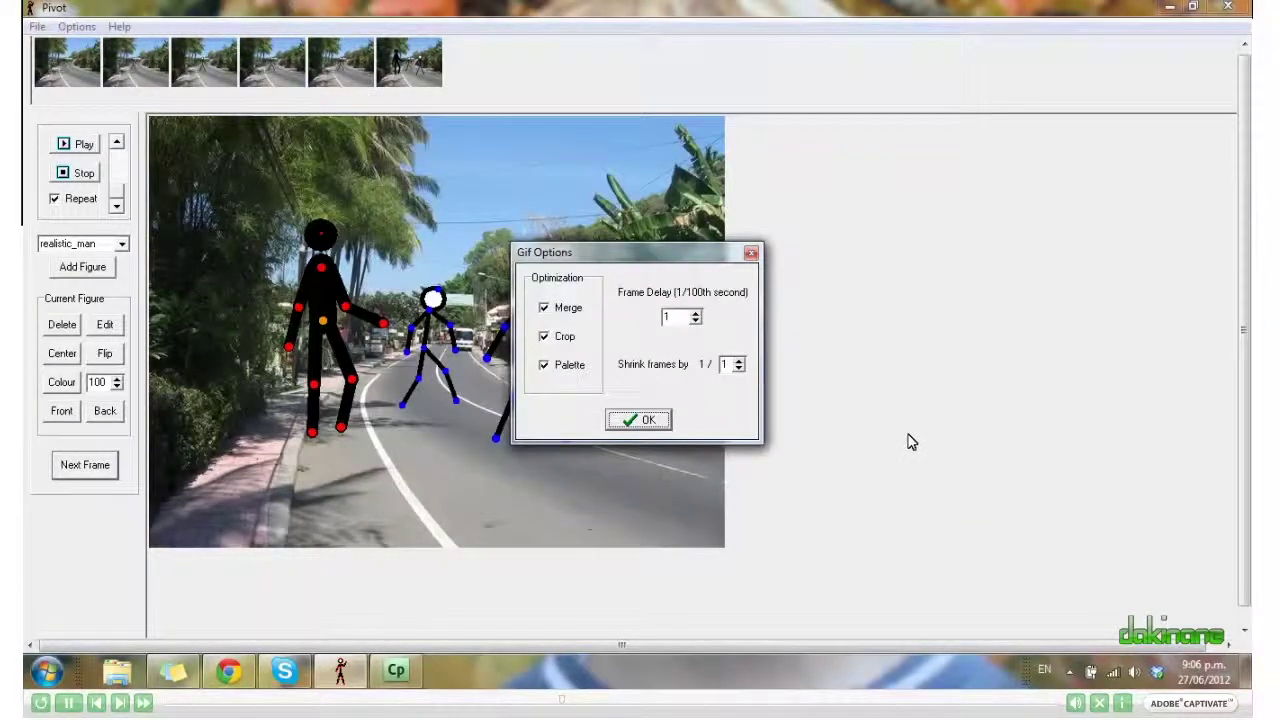
pyautogui.click(648, 421)
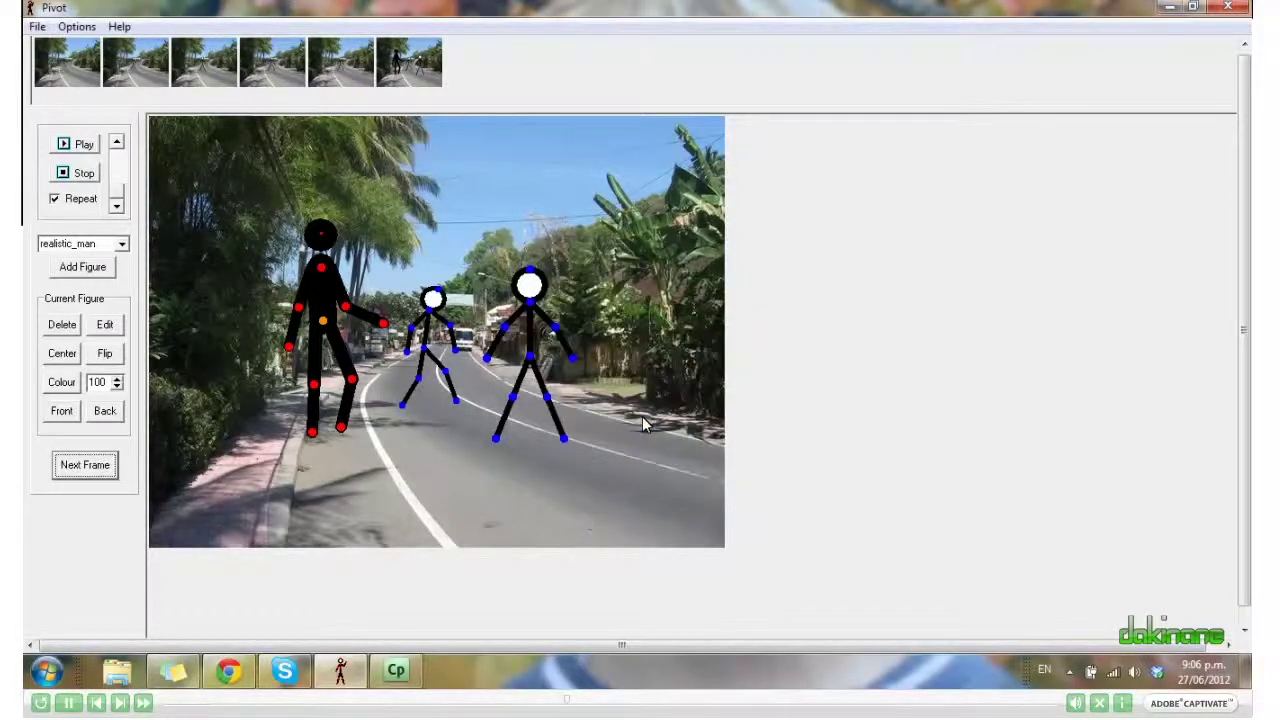